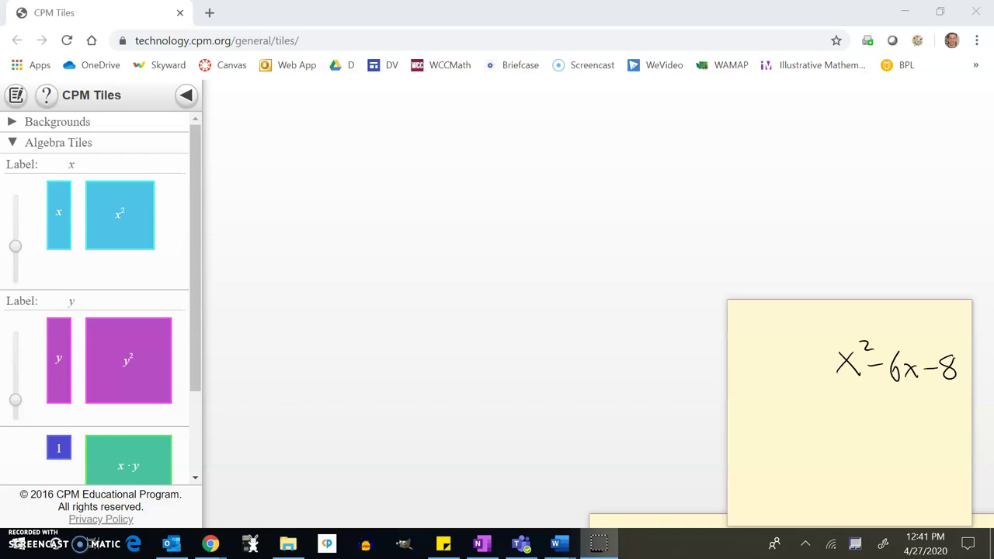
Revise the sticky note's expression to x² − 2x − 8 and sketch an area-model rectangle with x², x and ones regions.
left_click_drag(757, 423, 868, 433)
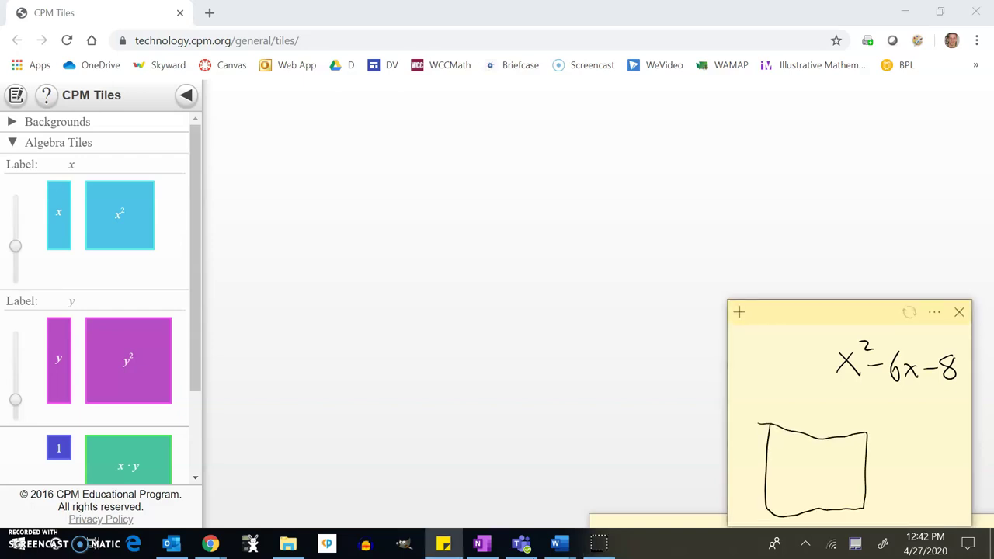
key("ctrl+z")
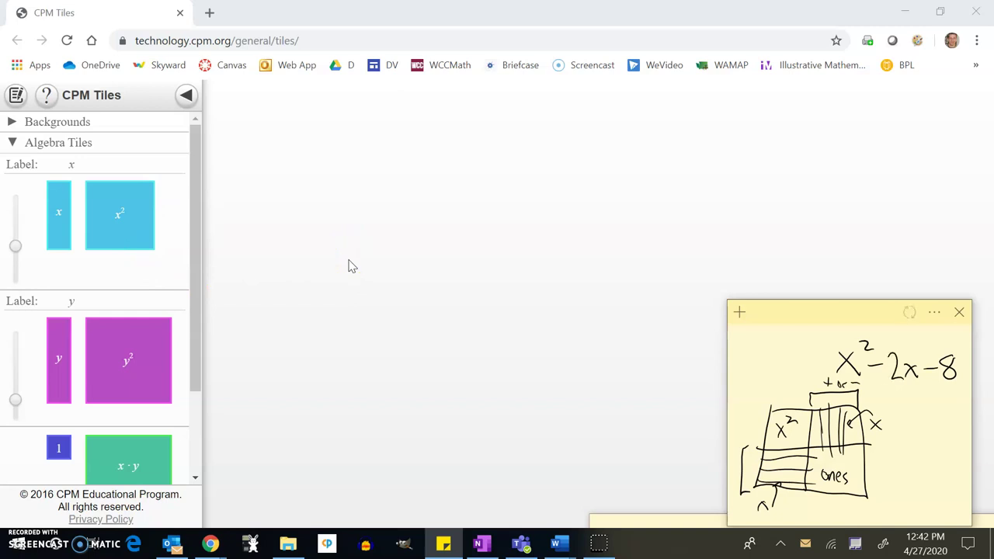
Place an x² tile on the workspace with two x tiles beneath it, flipped to −x.
left_click_drag(120, 215, 357, 155)
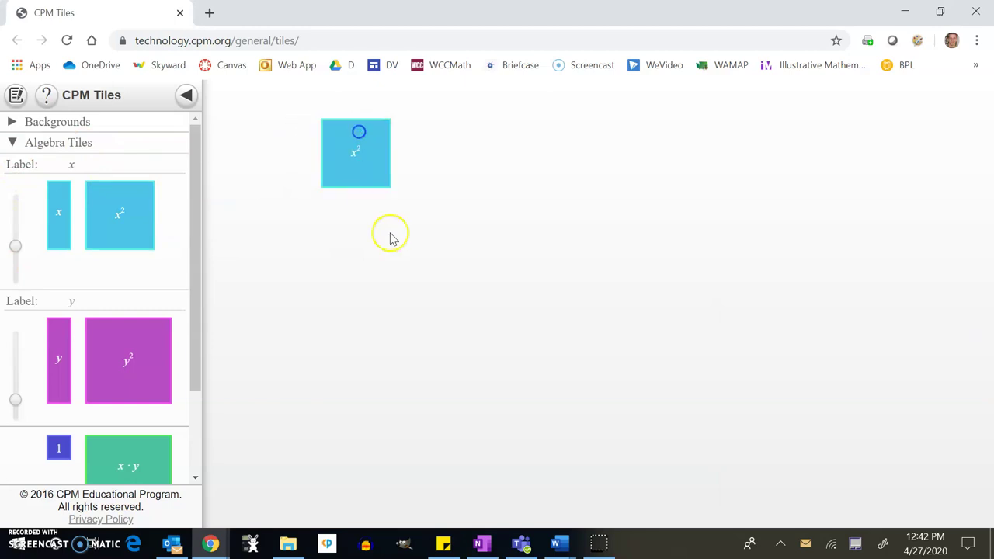
left_click_drag(58, 229, 381, 264)
left_click(380, 261)
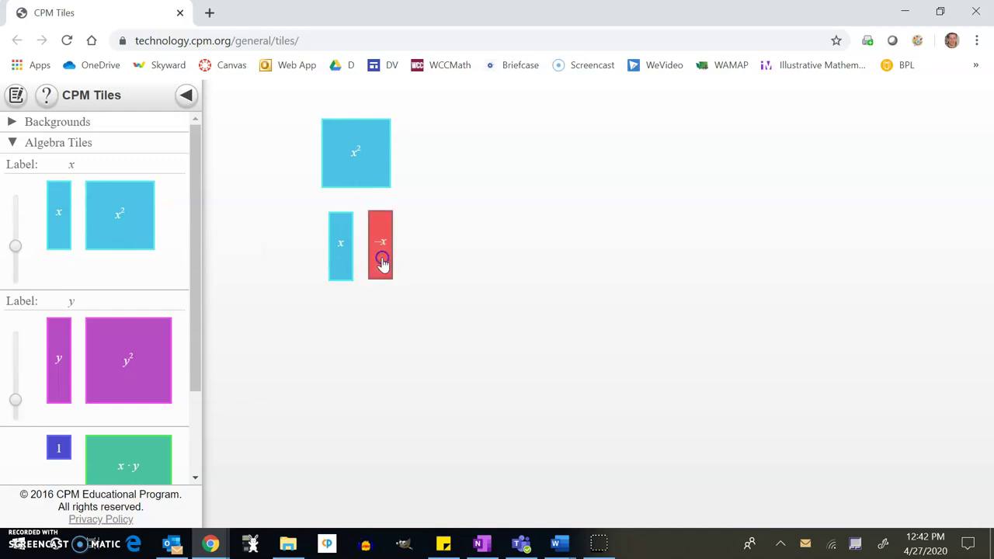
left_click(340, 253)
Add eight unit tiles to the open area below the −x tiles.
left_click_drag(58, 448, 382, 380)
left_click_drag(53, 447, 318, 394)
left_click_drag(58, 444, 292, 440)
left_click_drag(56, 449, 295, 396)
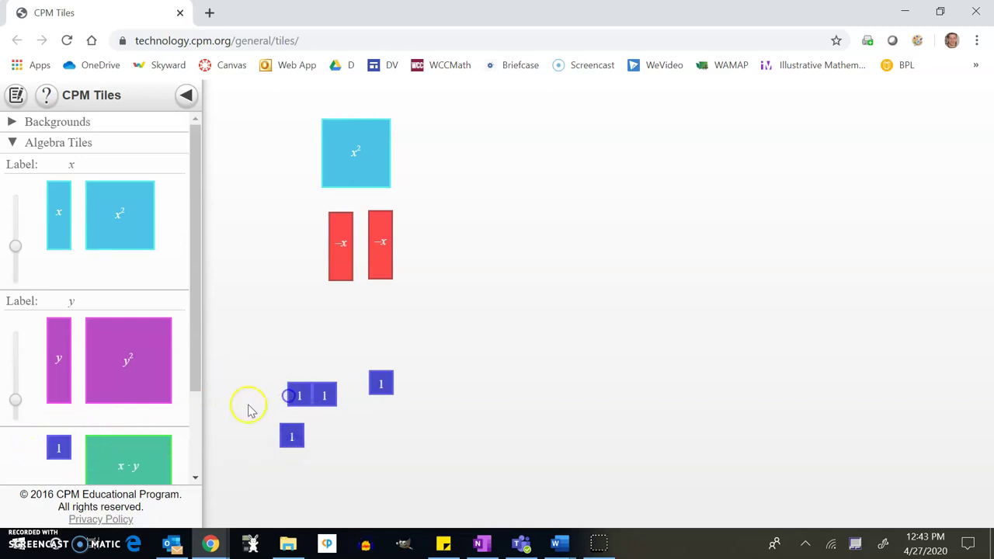
left_click_drag(58, 449, 274, 371)
left_click_drag(61, 448, 220, 444)
left_click_drag(62, 449, 250, 394)
left_click_drag(60, 448, 271, 486)
Flip all eight unit tiles to −1.
left_click(218, 444)
left_click(268, 487)
left_click(289, 433)
left_click(276, 371)
left_click(301, 397)
left_click(321, 397)
left_click(379, 384)
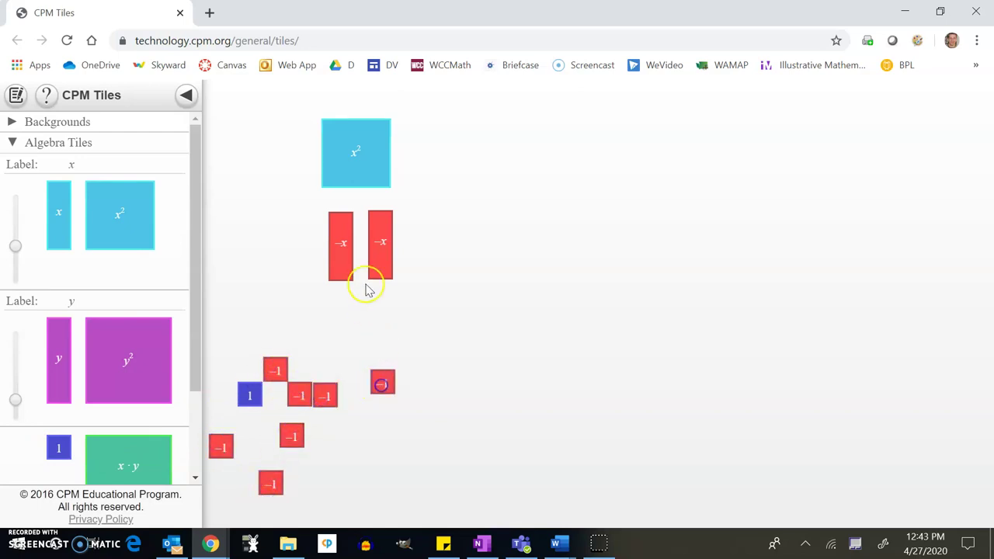
left_click(249, 396)
Move the −x tiles aside and arrange four −1 tiles in a 2-by-2 block at the x² tile's lower-right corner.
left_click_drag(336, 239, 256, 240)
left_click_drag(377, 238, 215, 313)
left_click_drag(275, 369, 410, 202)
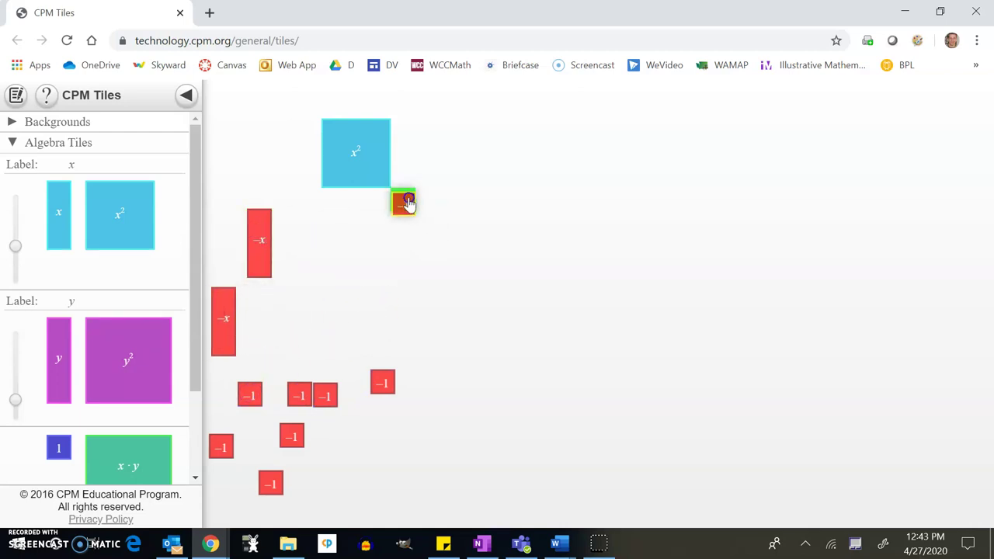
left_click_drag(391, 381, 437, 198)
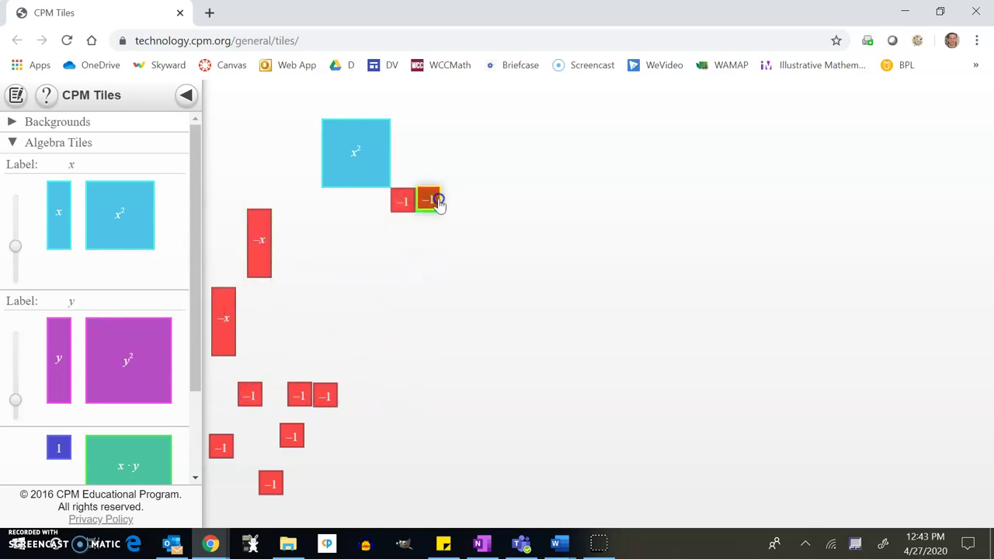
mouse_move(325, 395)
left_mouse_down()
mouse_move(379, 339)
mouse_move(404, 227)
mouse_move(315, 396)
mouse_move(427, 227)
left_mouse_up()
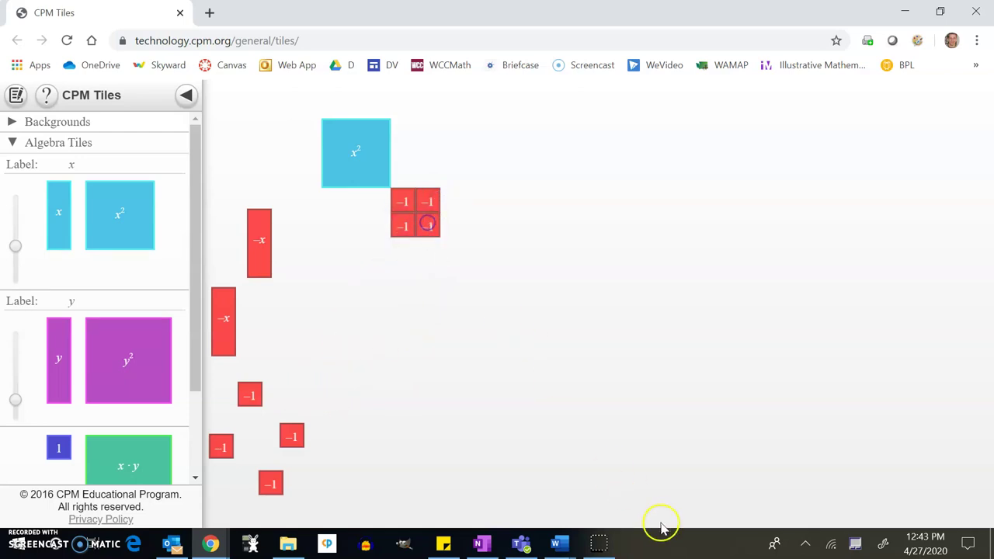
Write the factor pairs 2×4 and 1×8 under the 8 on the sticky note and clear the rectangle sketch.
left_click(444, 543)
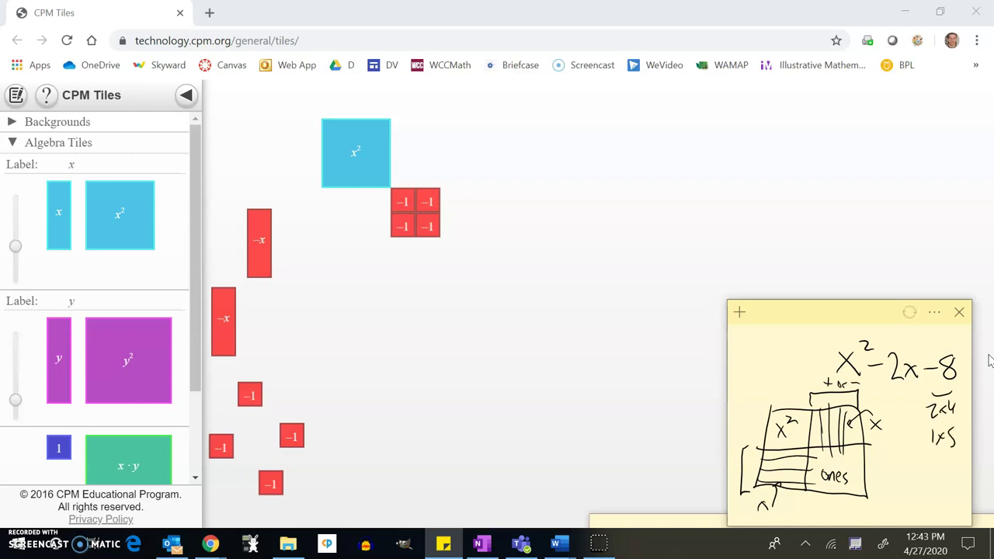
key("ctrl+z")
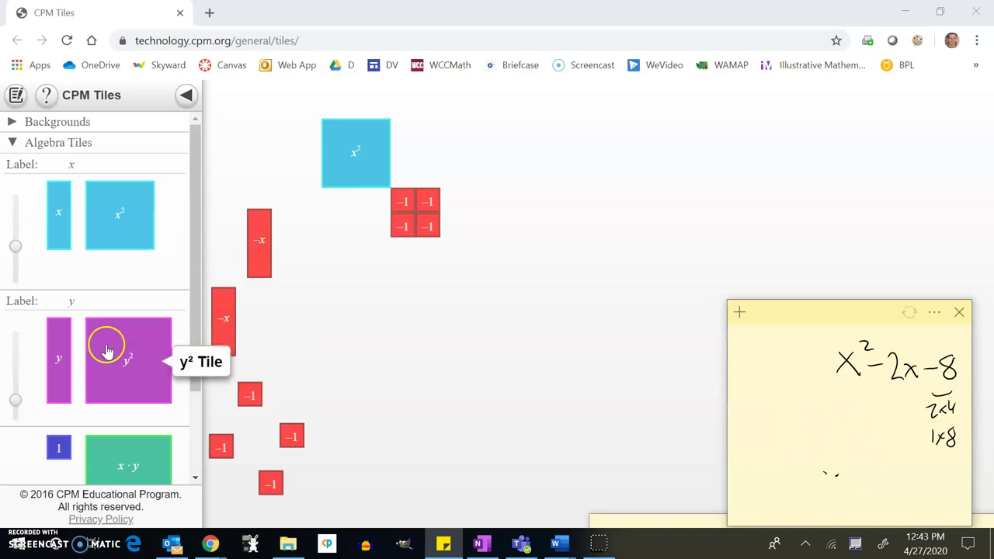
Extend the block with the remaining four −1 tiles, making it two tiles wide and four tall.
left_click_drag(252, 402, 413, 262)
left_click_drag(292, 438, 434, 256)
left_click_drag(274, 488, 407, 286)
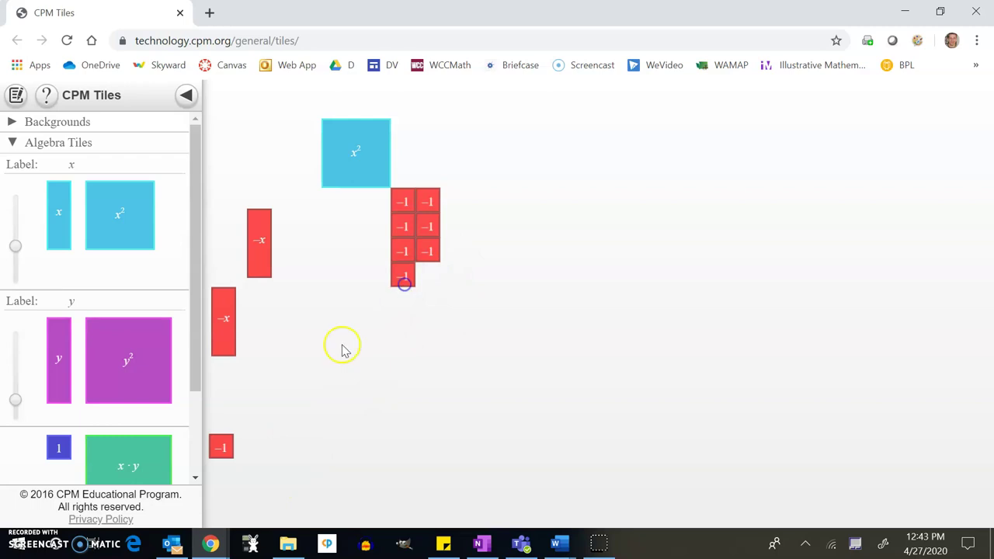
left_click_drag(222, 450, 432, 284)
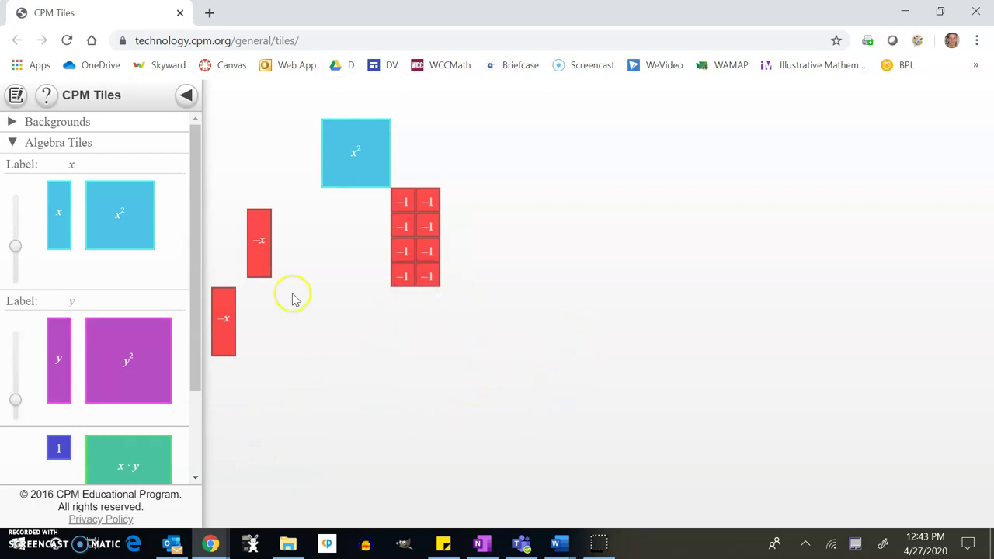
Reposition the two −x tiles in the empty space below and to the right of the −1 block.
left_click_drag(251, 255, 334, 295)
left_click_drag(217, 324, 412, 365)
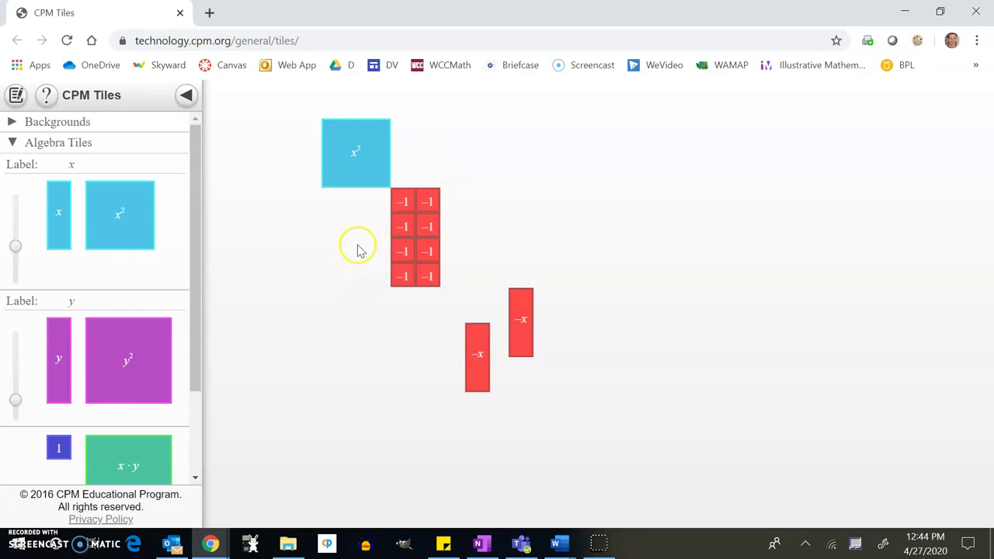
left_click_drag(475, 354, 441, 350)
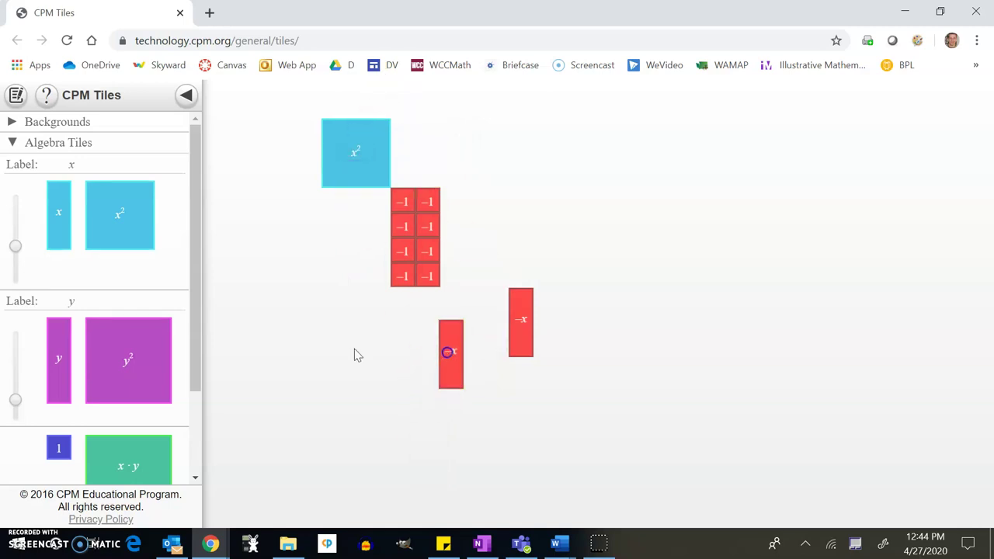
Add two zero pairs of x and −x tiles below the rectangle, with the two original −x tiles grouped beside them.
left_click_drag(73, 225, 313, 366)
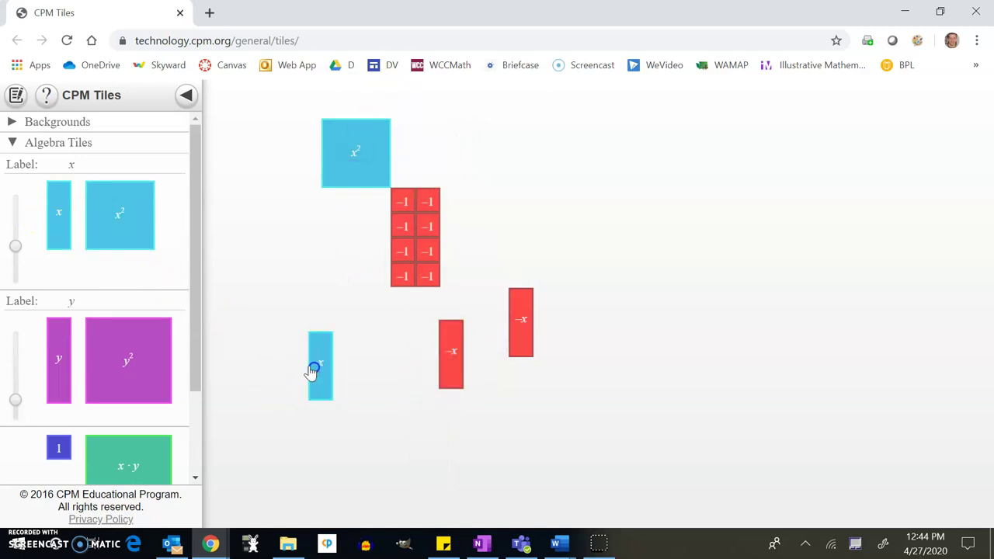
left_click_drag(60, 227, 273, 379)
double_click(273, 379)
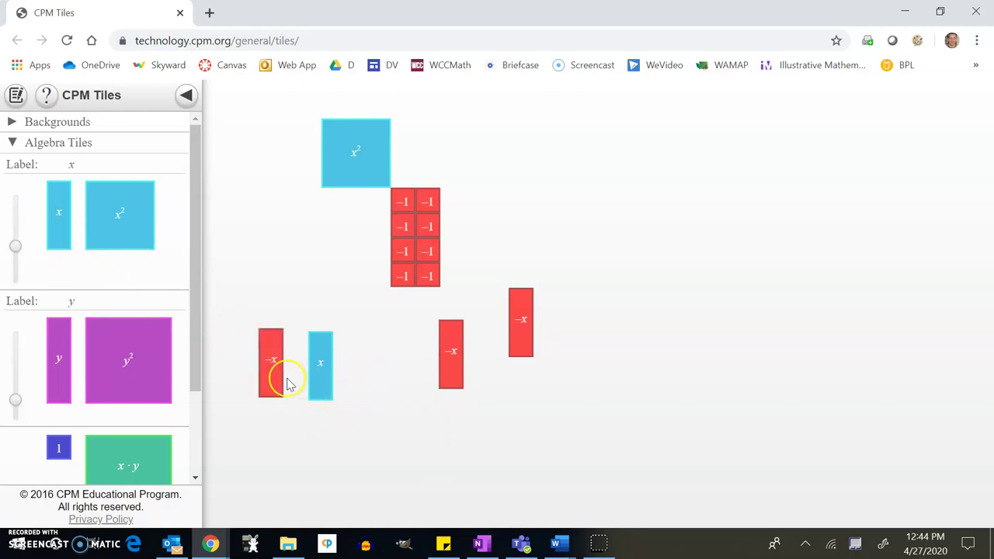
left_click_drag(442, 361, 384, 377)
left_click_drag(525, 321, 435, 369)
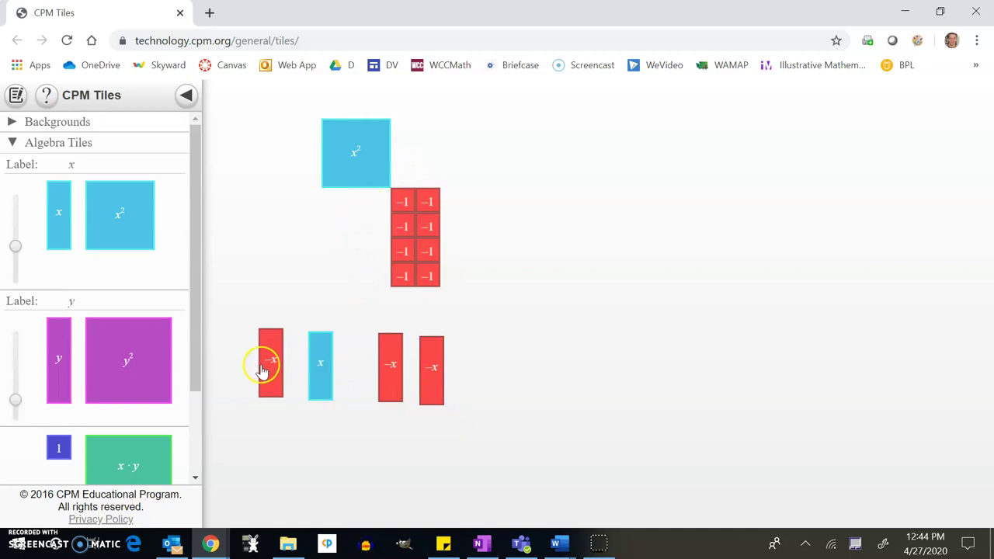
left_click_drag(65, 236, 270, 464)
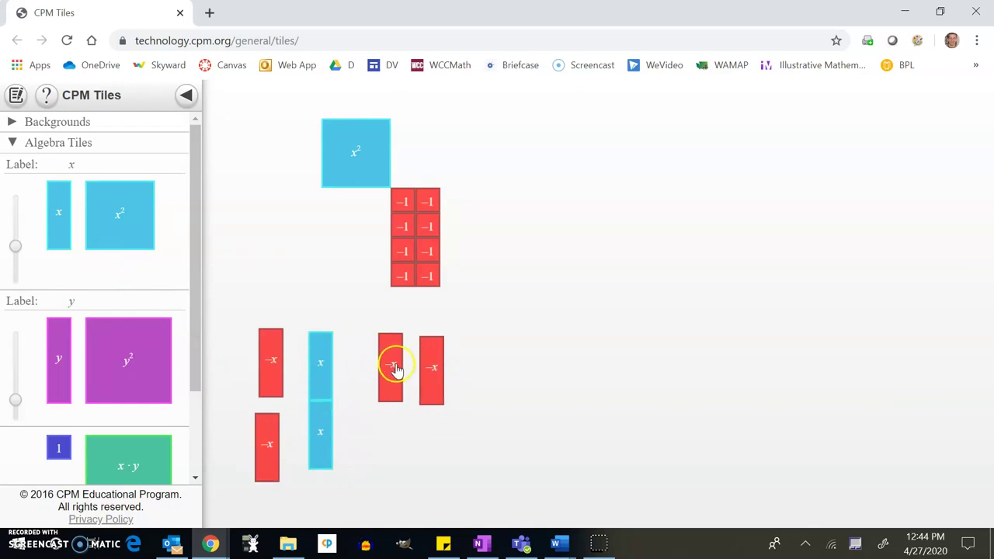
left_click_drag(330, 419, 345, 432)
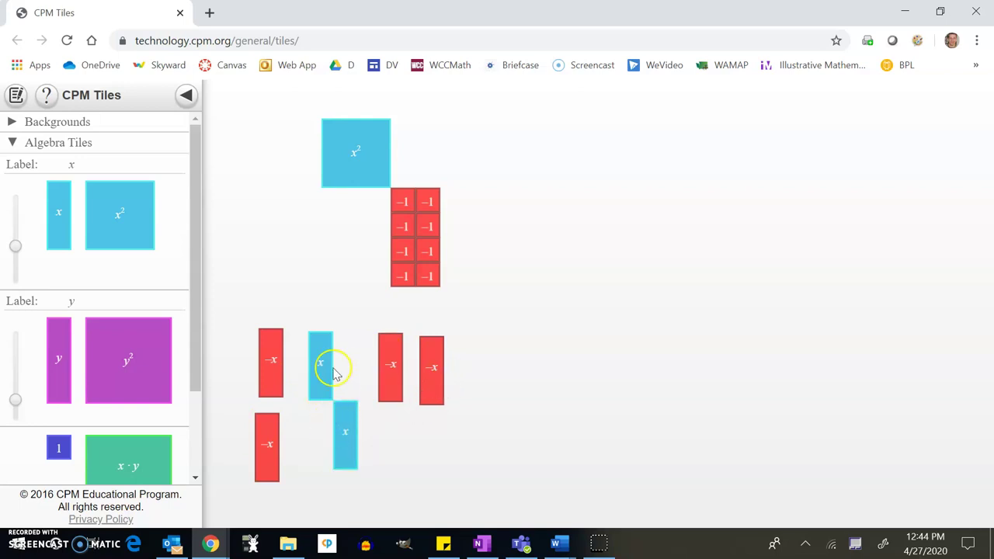
Place both x tiles against the x² tile's right side and one horizontal −x tile directly beneath it.
left_click_drag(326, 382, 408, 160)
left_click_drag(339, 433, 430, 155)
double_click(395, 349)
double_click(394, 360)
left_click(396, 353)
left_click_drag(395, 353, 355, 200)
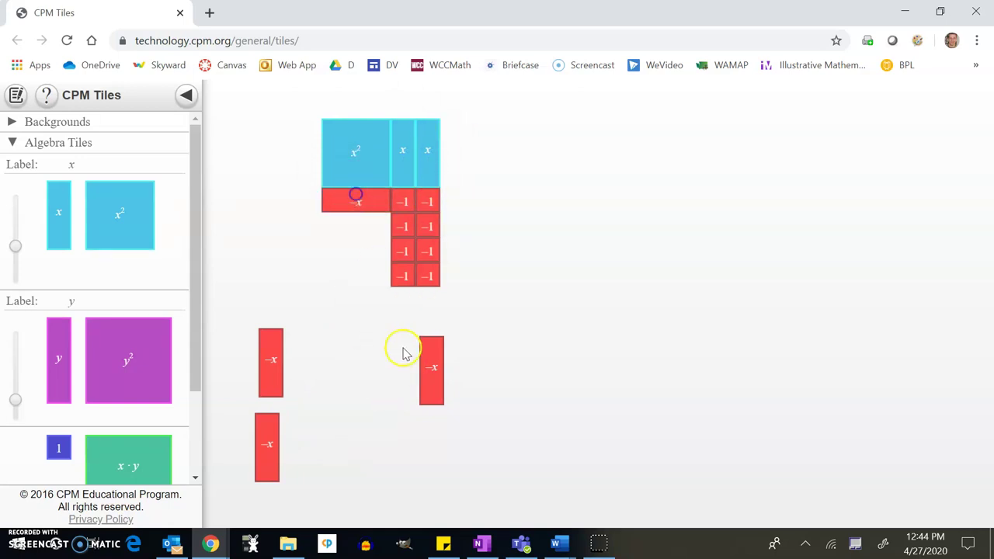
Rotate the remaining three −x tiles to horizontal and stack them beneath the first, filling the rectangle beside the −1 tiles.
left_click(430, 377)
left_click_drag(428, 377, 351, 236)
left_click(277, 365)
left_click_drag(286, 365, 359, 252)
left_click(271, 456)
left_click_drag(271, 452, 360, 277)
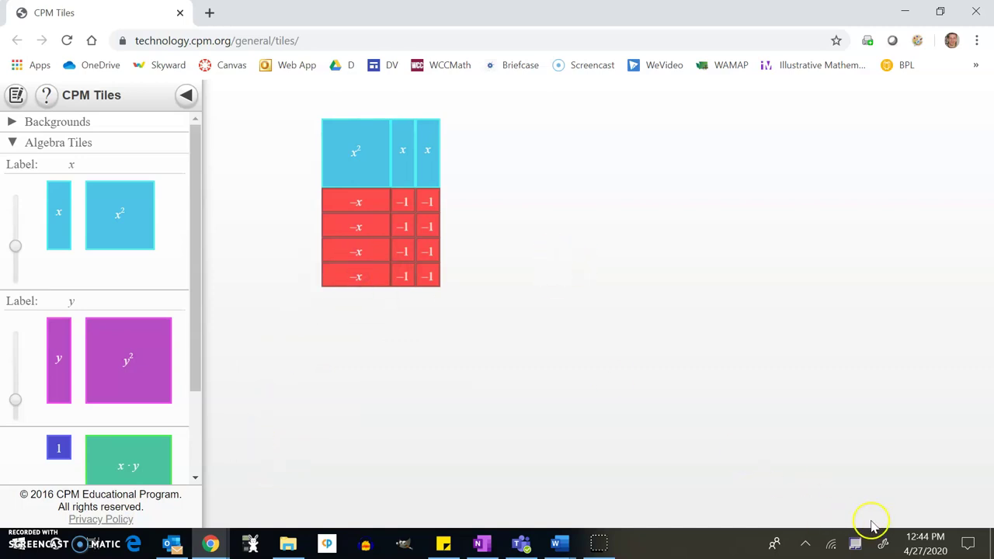
Capture the screen in Snip & Sketch and crop the image closely around the completed tile rectangle.
left_click(883, 543)
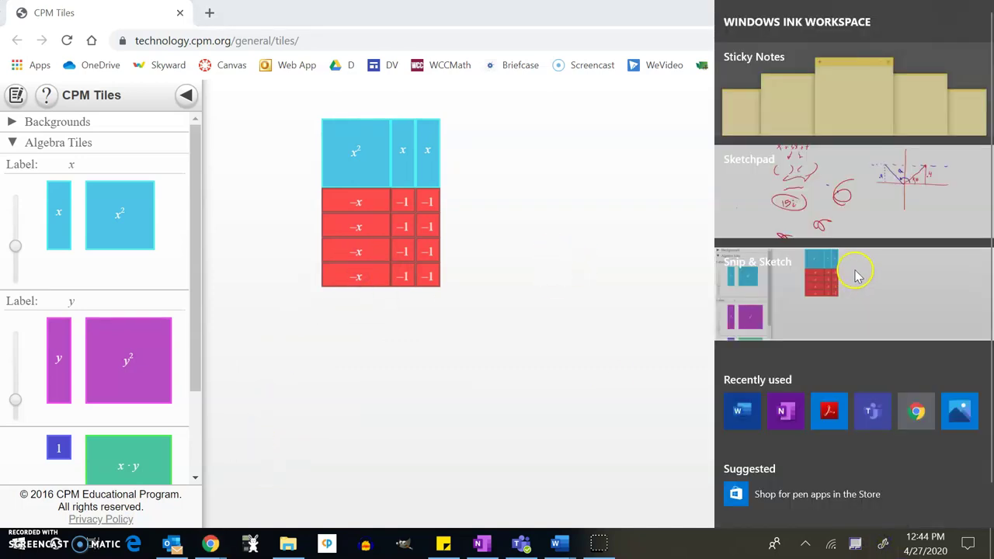
left_click(859, 289)
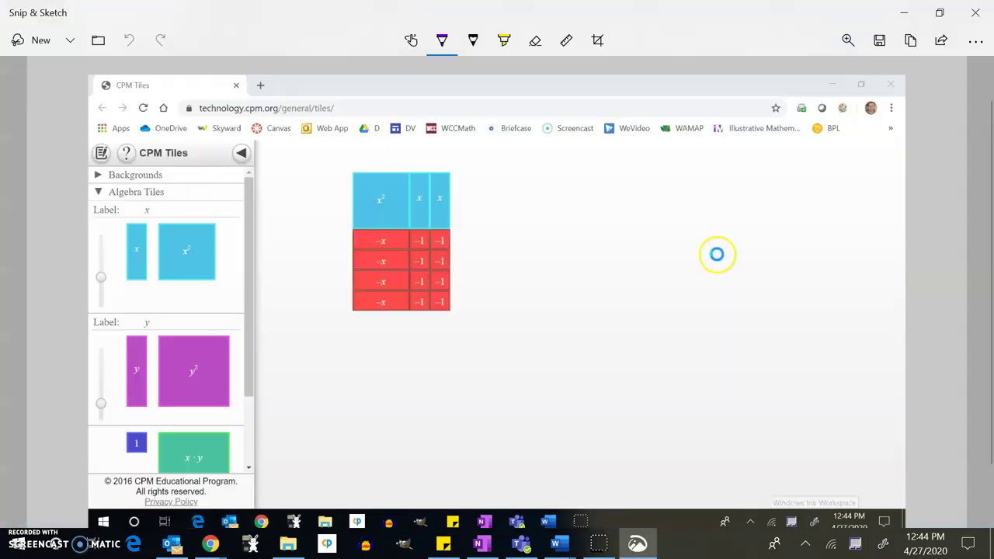
left_click(597, 39)
left_click_drag(107, 71, 298, 130)
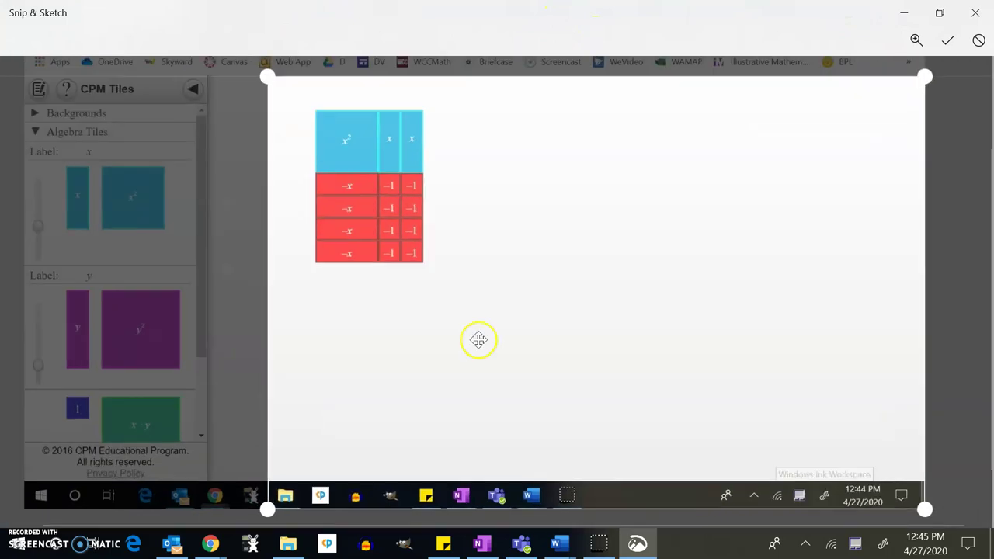
left_click_drag(918, 503, 473, 300)
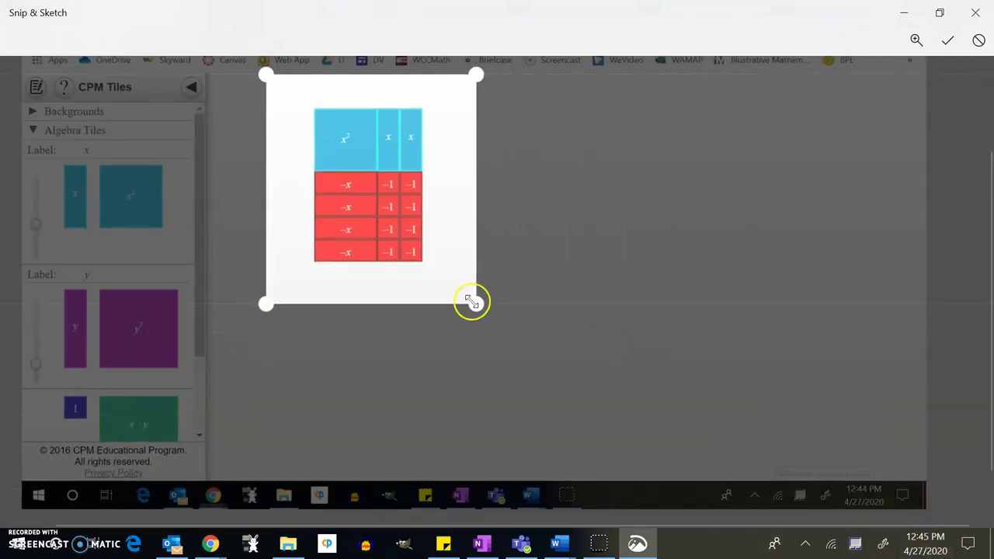
left_click(946, 39)
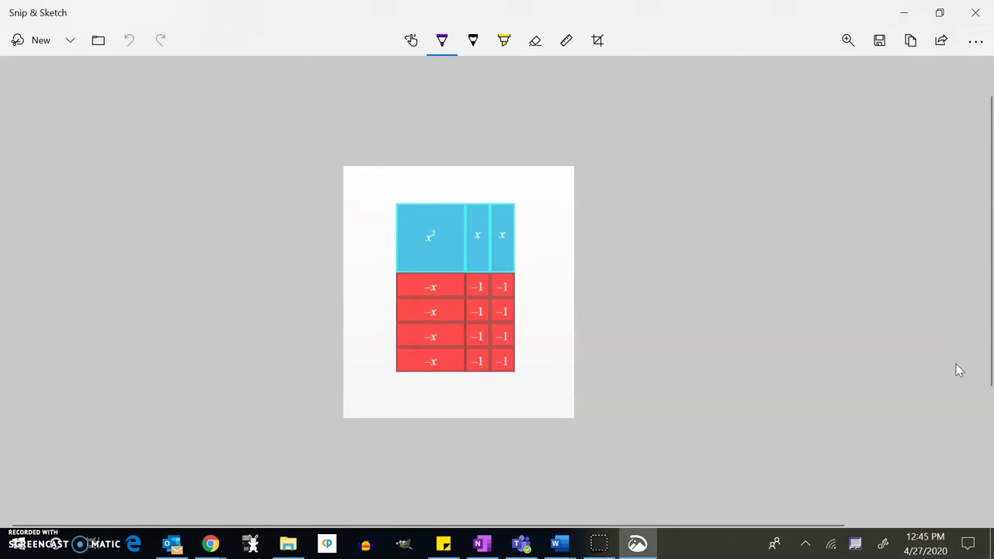
Draw a bracket along the rectangle's top edge and label it x + 2.
scroll(959, 371, "up", 1)
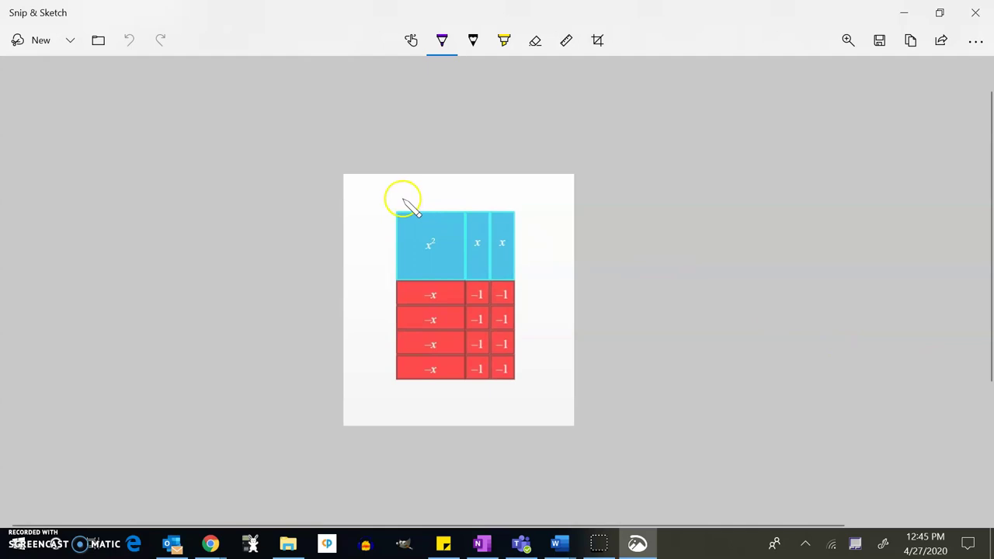
left_click_drag(398, 201, 511, 201)
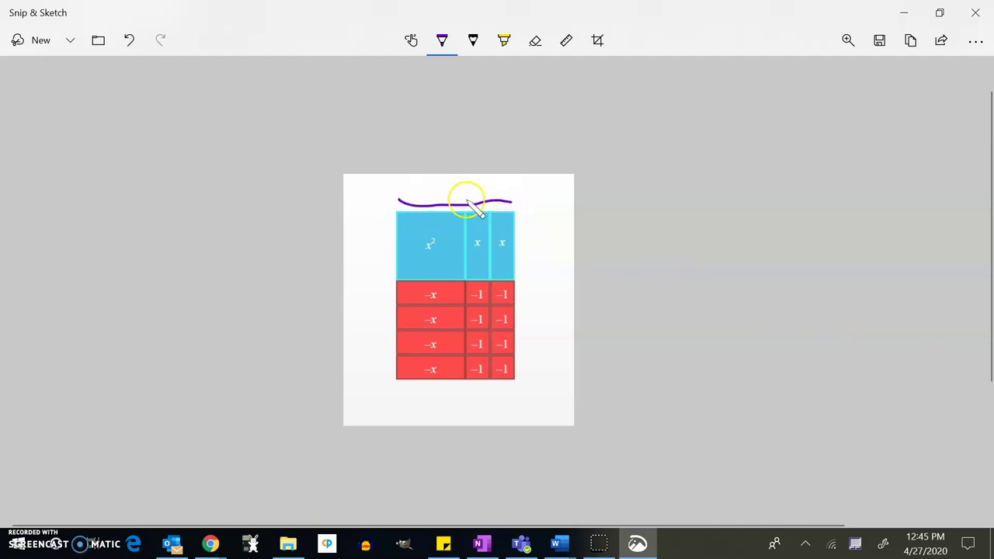
left_click_drag(435, 185, 440, 192)
left_click_drag(440, 182, 427, 193)
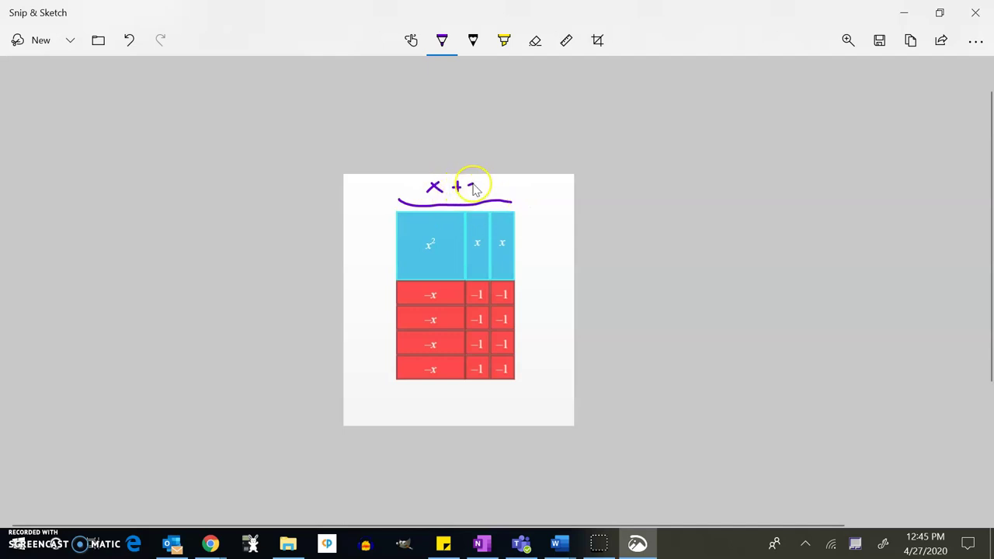
Bracket the rectangle's left side in two parts, labelling the upper part x and the lower part −4.
left_click_drag(398, 218, 387, 378)
mouse_move(354, 237)
left_mouse_down()
mouse_move(379, 255)
mouse_move(367, 257)
left_mouse_up()
left_click_drag(363, 307, 362, 316)
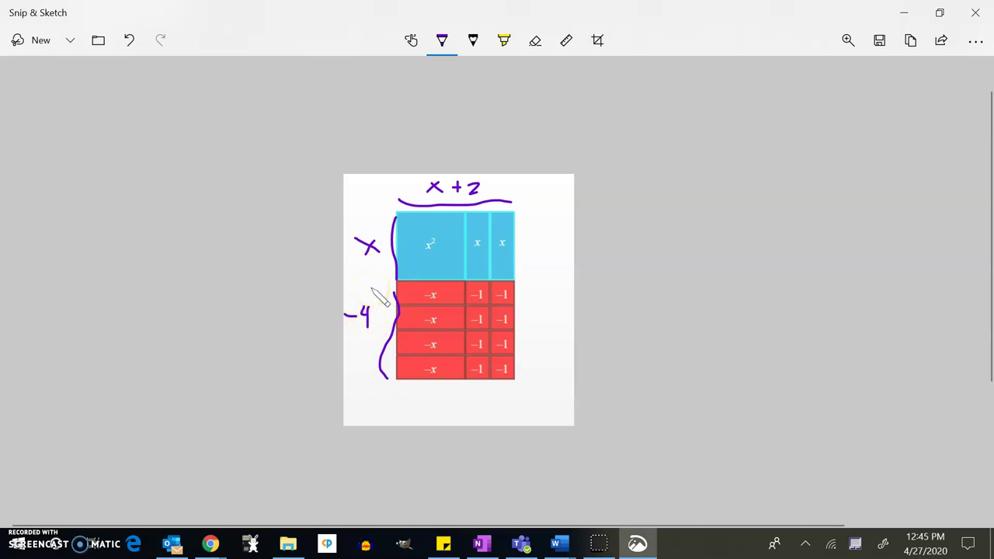
Write the factored form (x+2)(x−4) beneath the rectangle and close the annotated capture.
left_click_drag(369, 401, 375, 416)
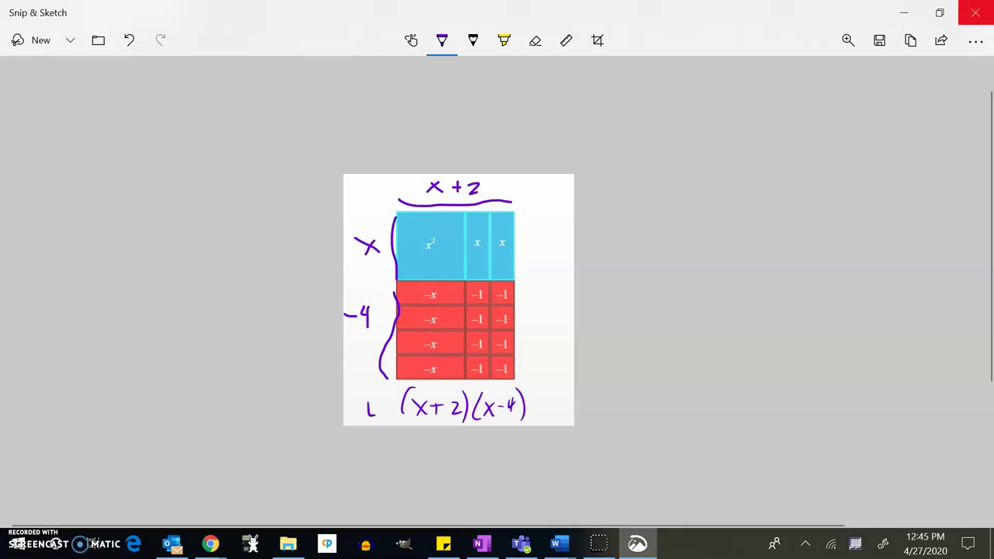
left_click(975, 13)
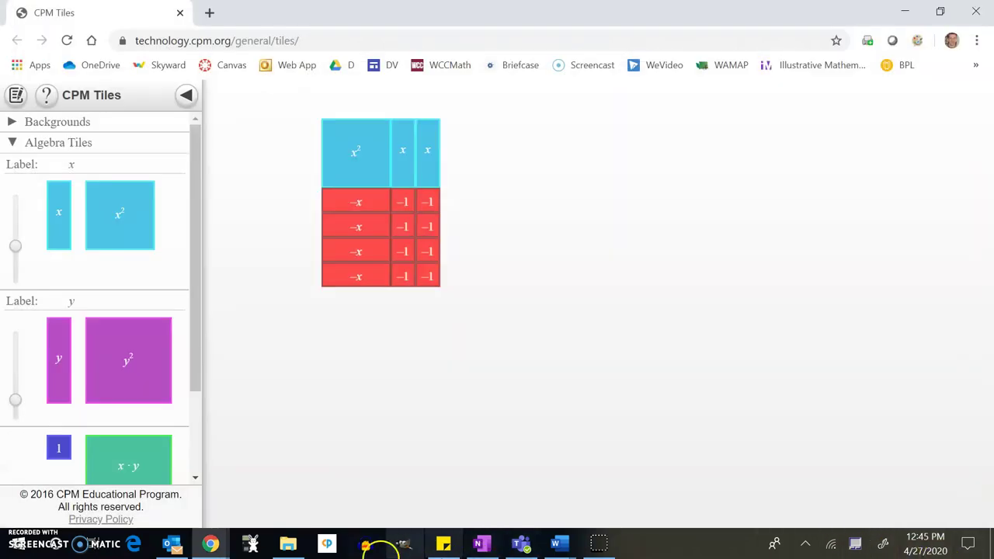
Change the expression on the sticky note to x² − 9x − 10 and erase the factor pairs.
left_click(444, 543)
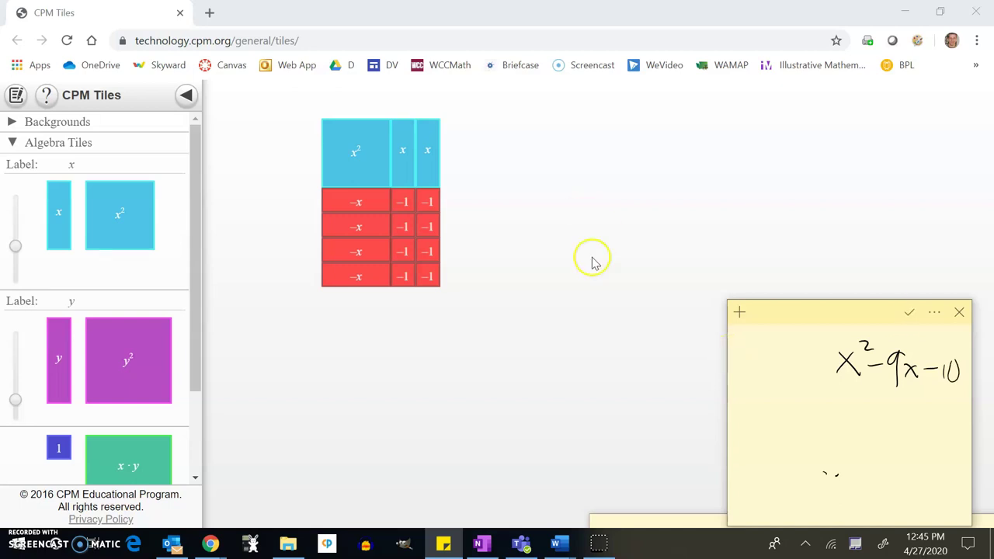
Pull the two x tiles and four −x tiles out of the rectangle, leaving the x² tile and −1 block in place.
left_click_drag(427, 155, 646, 168)
left_click_drag(391, 172, 630, 381)
left_click_drag(359, 208, 354, 386)
left_click_drag(358, 226, 356, 359)
left_click_drag(373, 253, 344, 317)
left_click_drag(357, 277, 316, 309)
Turn both x tiles into horizontal −x tiles and move them near the other −x tiles below the x² tile.
double_click(641, 377)
right_click(638, 378)
left_click_drag(639, 377, 335, 411)
right_click(638, 177)
double_click(640, 177)
right_click(648, 164)
left_click_drag(648, 164, 413, 452)
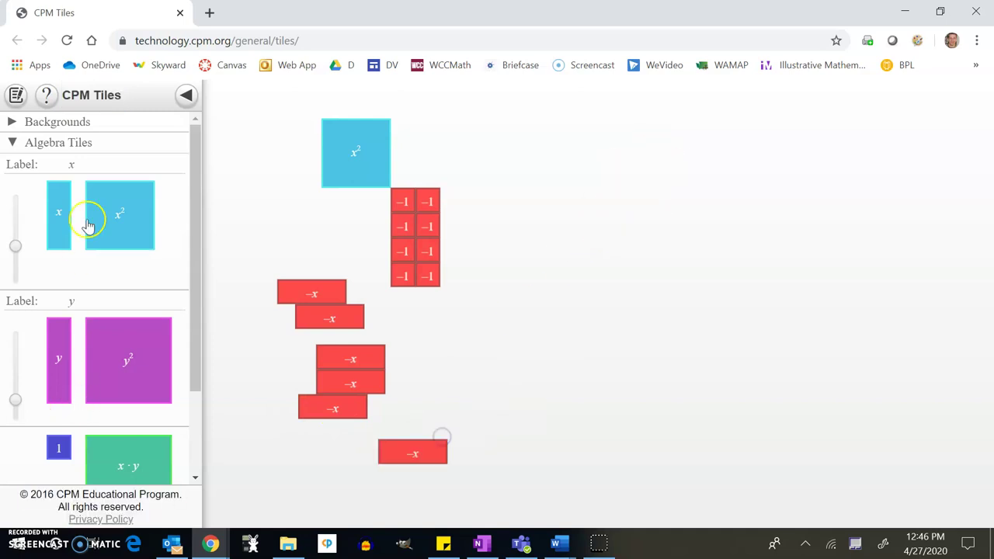
Add three more x tiles beside the loose −x tiles and flip them to vertical −x tiles.
left_click_drag(62, 233, 427, 365)
left_click_drag(70, 246, 462, 388)
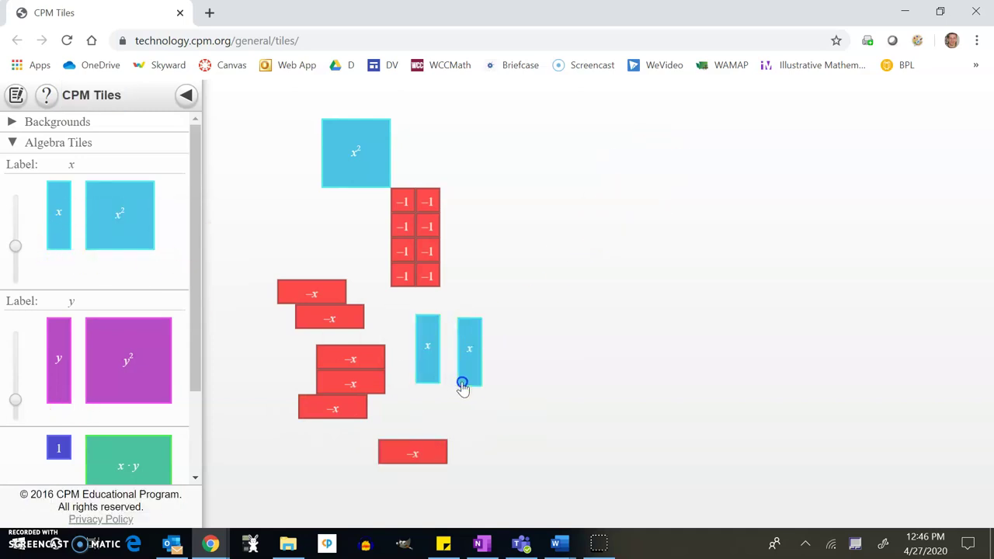
left_click_drag(52, 233, 537, 380)
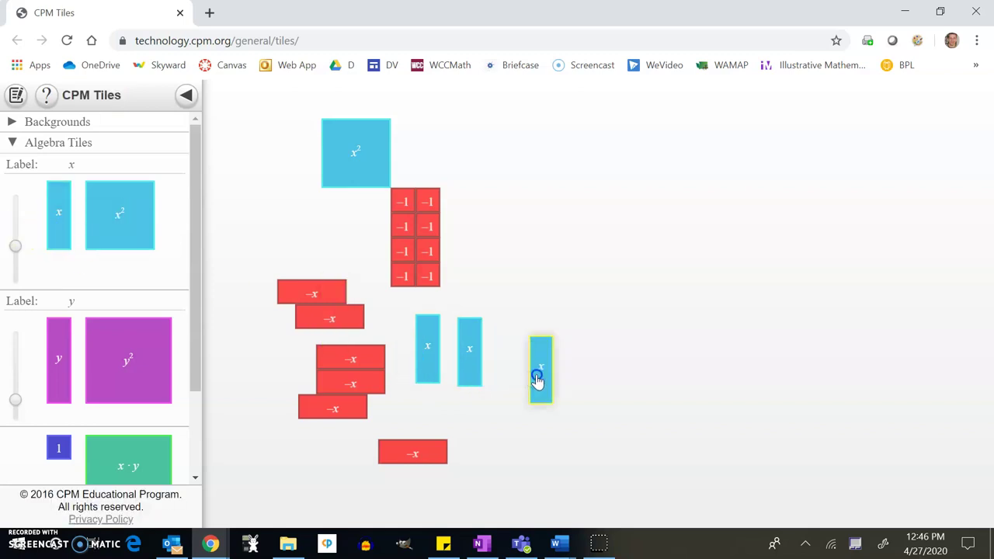
double_click(537, 381)
double_click(533, 380)
right_click(532, 374)
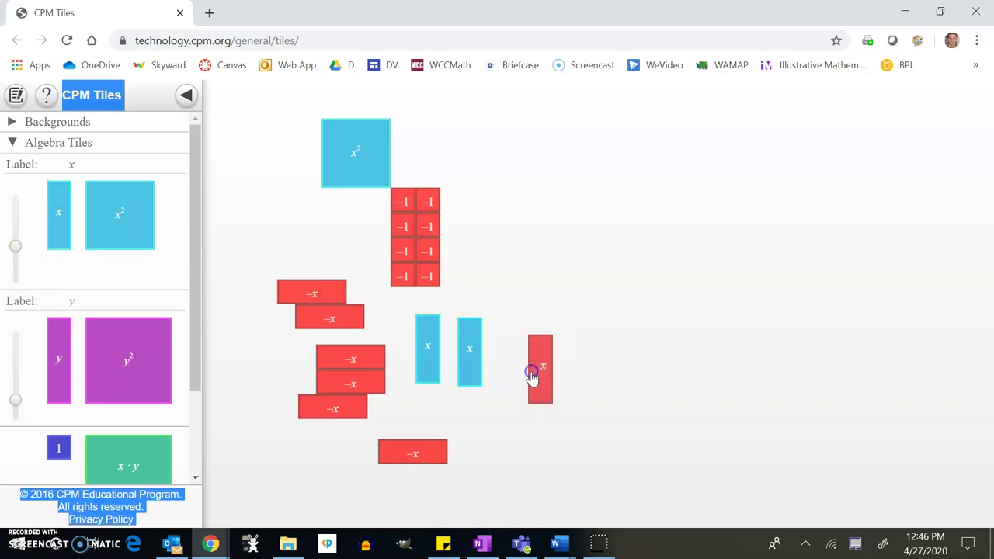
right_click(466, 357)
right_click(464, 355)
right_click(465, 354)
right_click(433, 357)
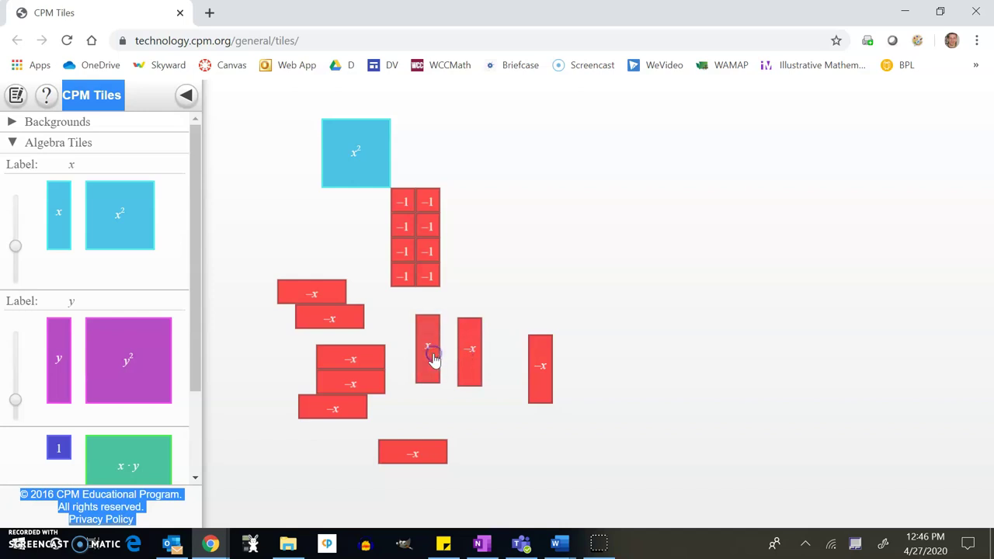
Check the expression on the sticky note and add two more −1 tiles beside the −1 block.
left_click(445, 545)
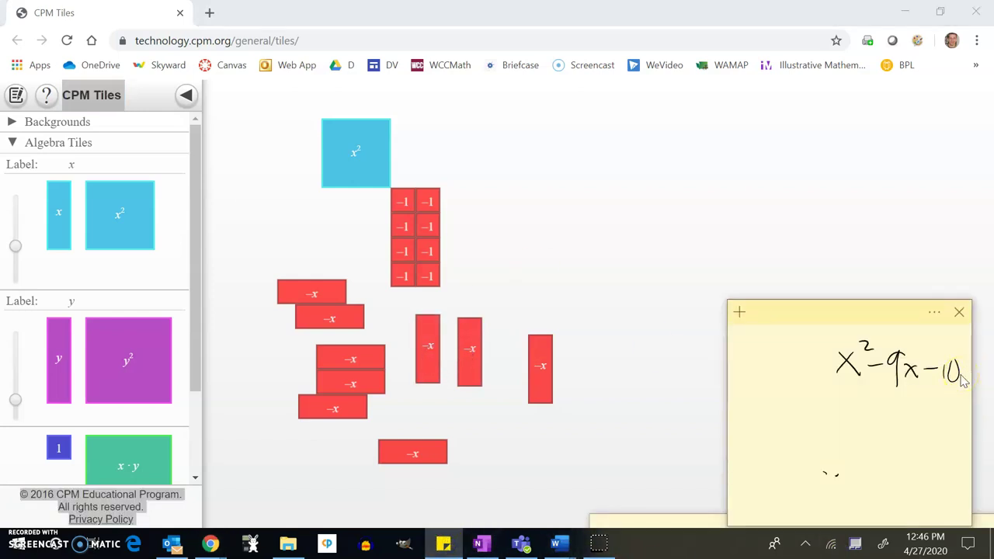
left_click_drag(58, 448, 526, 283)
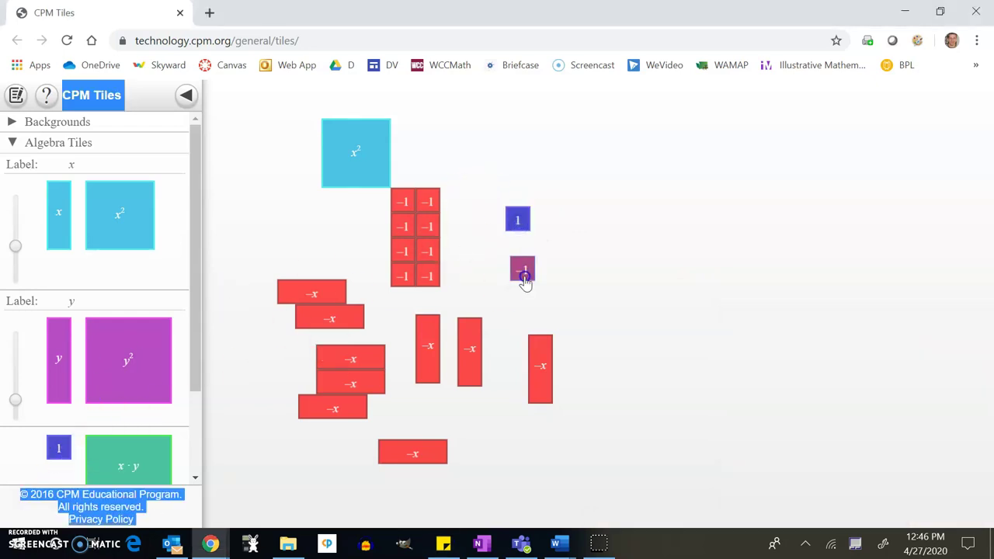
left_click(519, 224)
Write the factor pairs 5,2 and 1,10 on the sticky note and rearrange the −1 tiles into two rows of five.
left_click_drag(431, 252, 493, 244)
left_click_drag(422, 227, 428, 256)
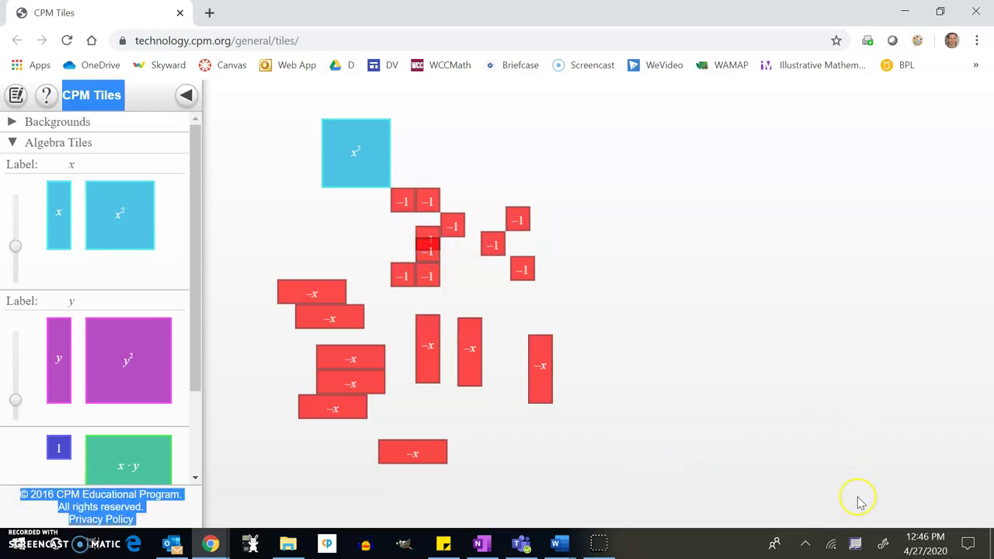
left_click(437, 540)
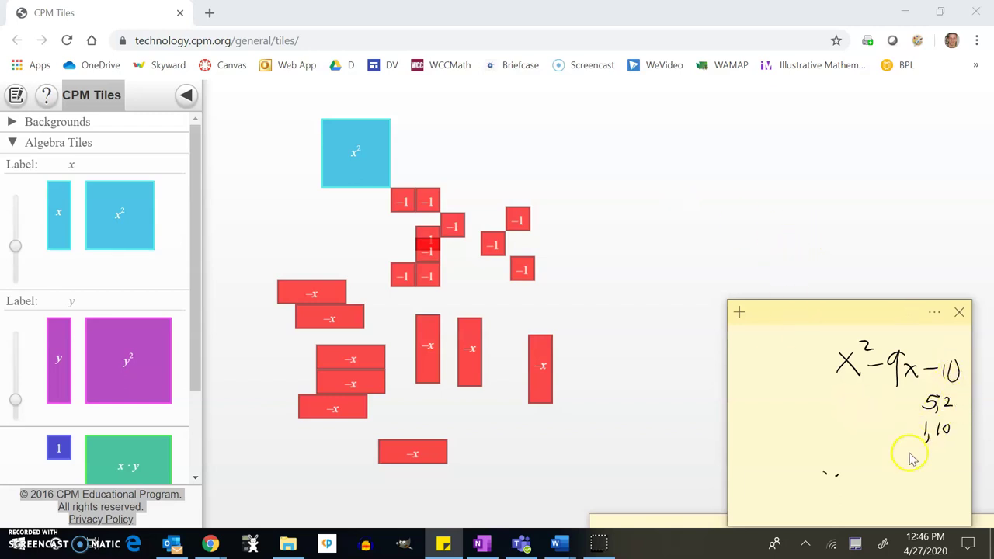
left_click_drag(452, 224, 454, 198)
left_click_drag(520, 225, 477, 201)
left_click_drag(493, 244, 502, 201)
left_click_drag(428, 248, 424, 224)
left_click_drag(410, 271, 454, 232)
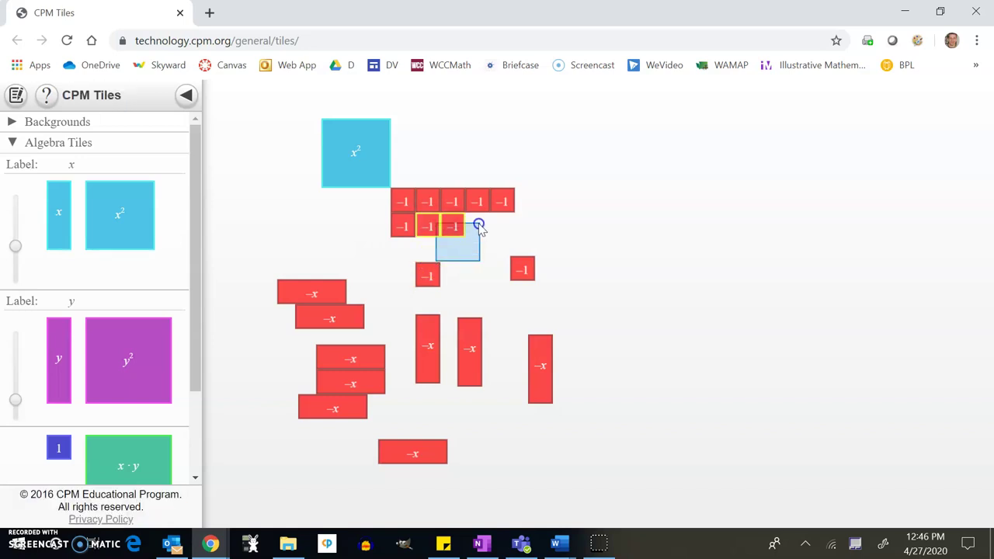
left_click_drag(422, 277, 471, 226)
left_click_drag(533, 278, 512, 233)
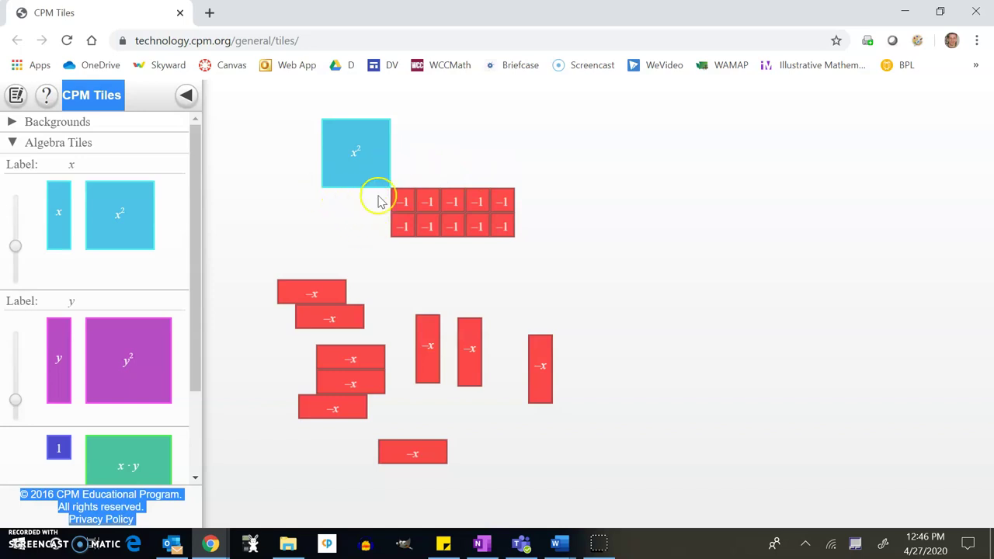
Try fitting a horizontal −x tile against the second row of −1 tiles below the x² tile and pull it back out.
left_click_drag(328, 286, 373, 223)
left_click_drag(344, 318, 331, 299)
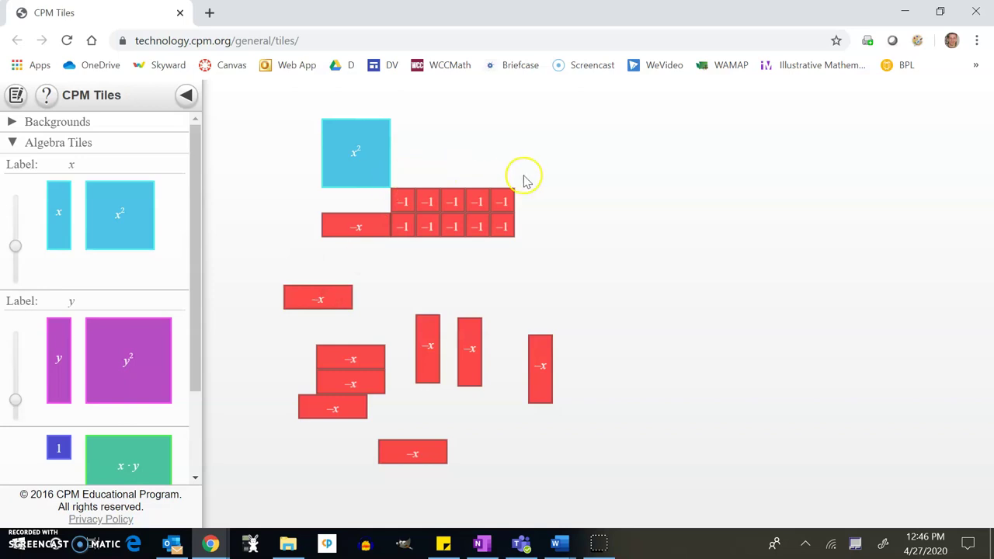
left_click_drag(375, 225, 412, 306)
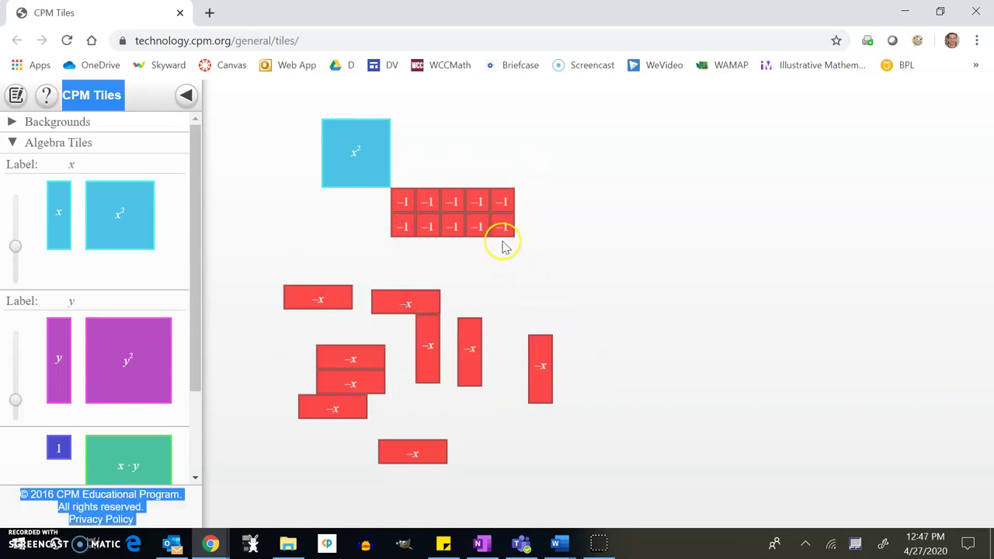
Move the second-row −1 tiles to the end of the first row, forming a single row of ten.
left_click_drag(397, 225, 526, 204)
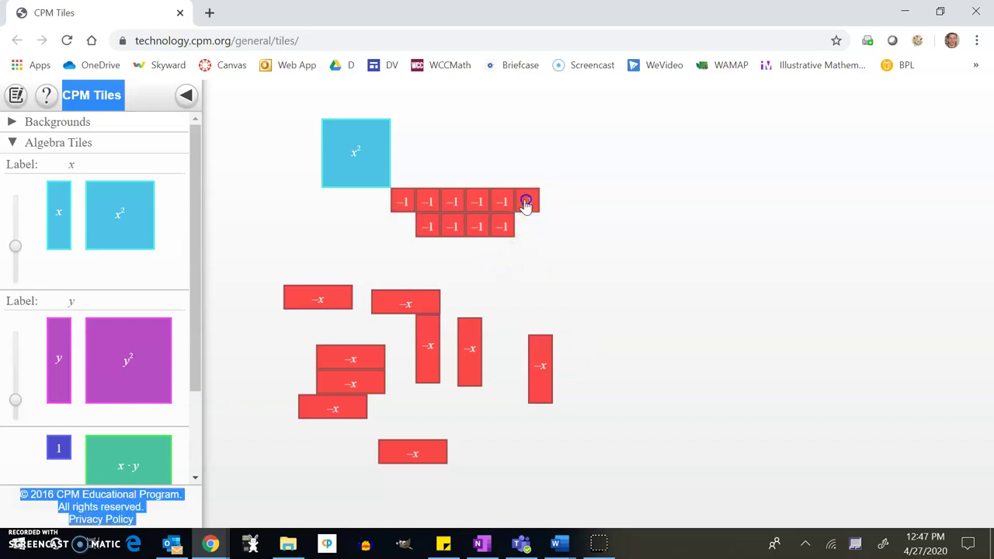
left_click_drag(429, 225, 560, 196)
left_click_drag(460, 225, 609, 203)
left_click_drag(512, 226, 627, 202)
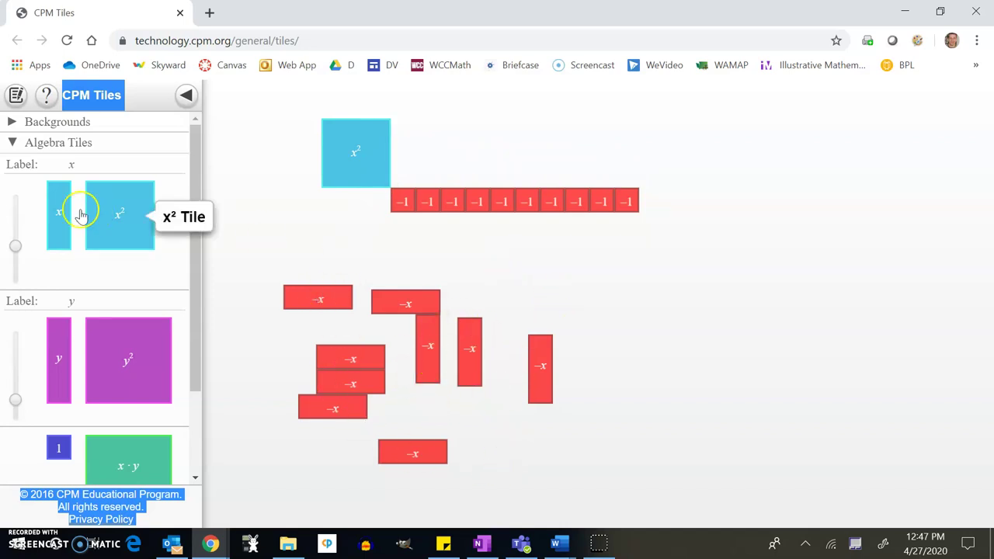
Add two more x tiles, flip them to −x, and turn the uppermost loose horizontal −x tile upright.
left_click_drag(67, 207, 276, 344)
left_click_drag(93, 217, 244, 346)
left_click(238, 348)
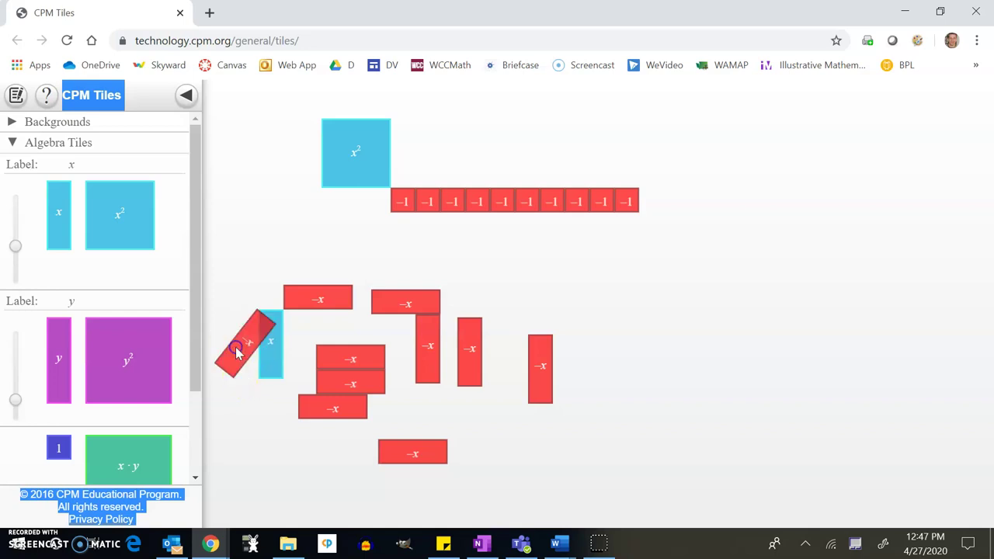
left_click(319, 301)
left_click(268, 359)
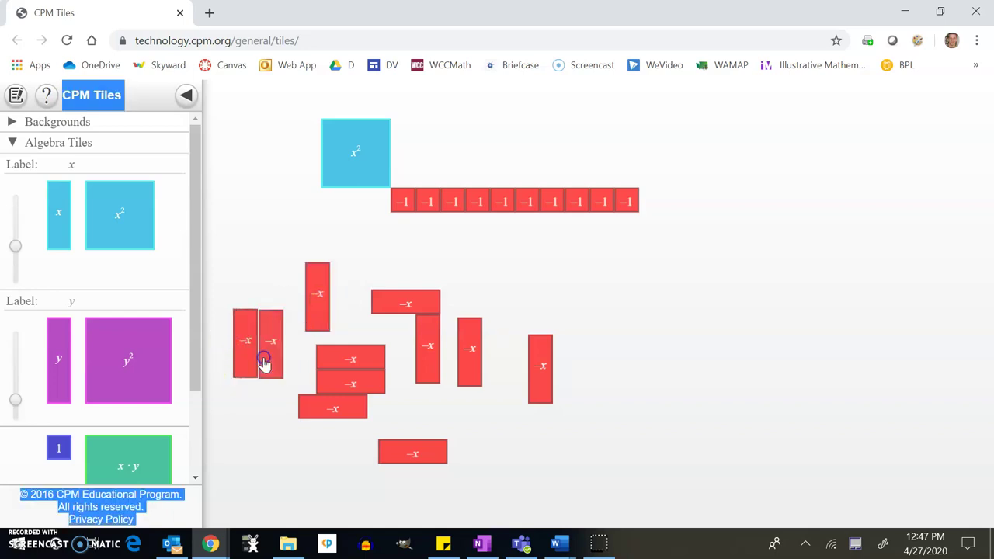
Line up six upright −x tiles beside the x² tile, above the row of −1 tiles.
left_click_drag(317, 295, 398, 149)
left_click(390, 301)
left_click_drag(398, 302, 418, 155)
left_click_drag(434, 346, 457, 146)
left_click_drag(456, 309, 475, 128)
left_click_drag(537, 364, 506, 148)
left_click_drag(244, 339, 528, 147)
Turn the four remaining horizontal −x tiles upright and append them to the −x row beside the x² tile.
left_click(364, 356)
left_click_drag(358, 365, 564, 158)
left_click(344, 385)
left_click_drag(350, 388, 568, 173)
left_click(348, 410)
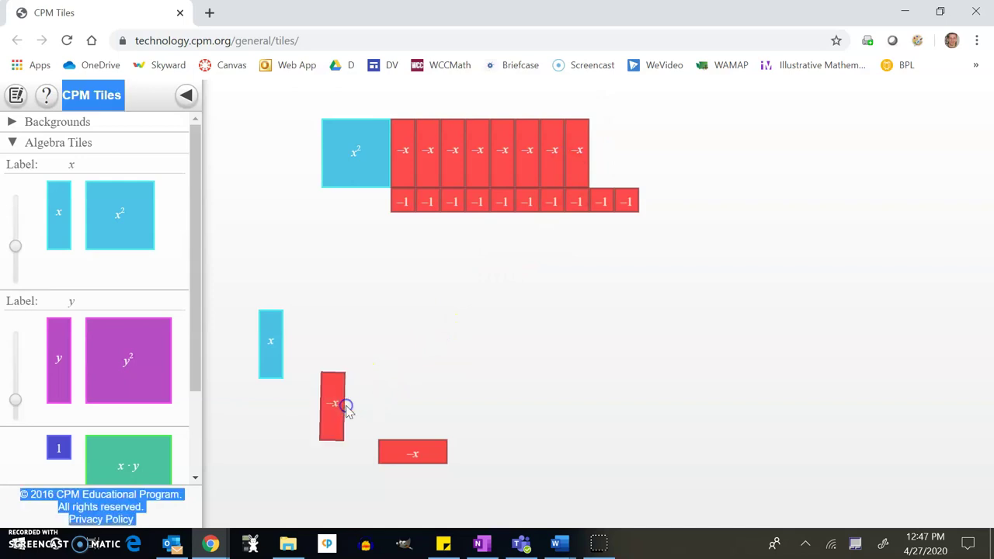
left_click_drag(337, 417, 605, 168)
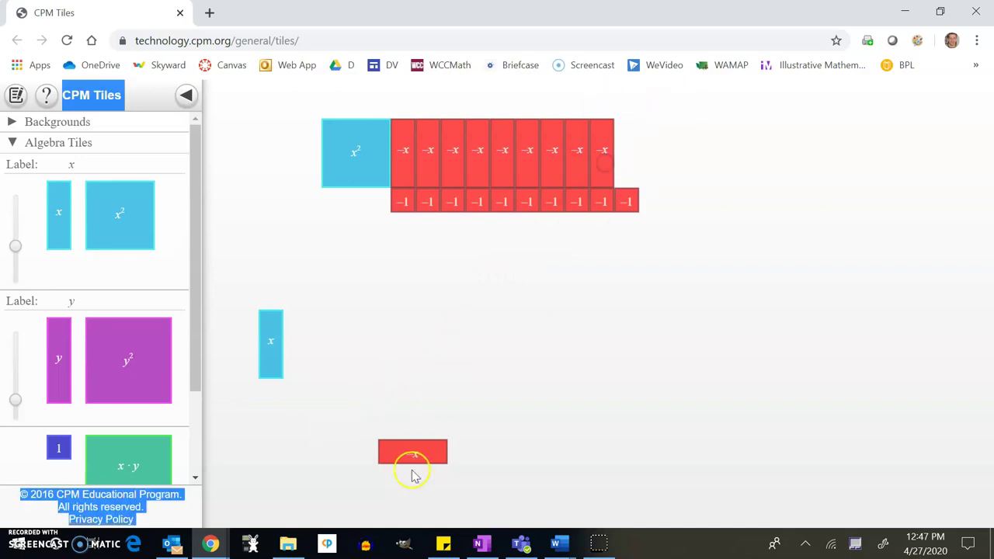
left_click(409, 462)
left_click_drag(414, 453, 635, 154)
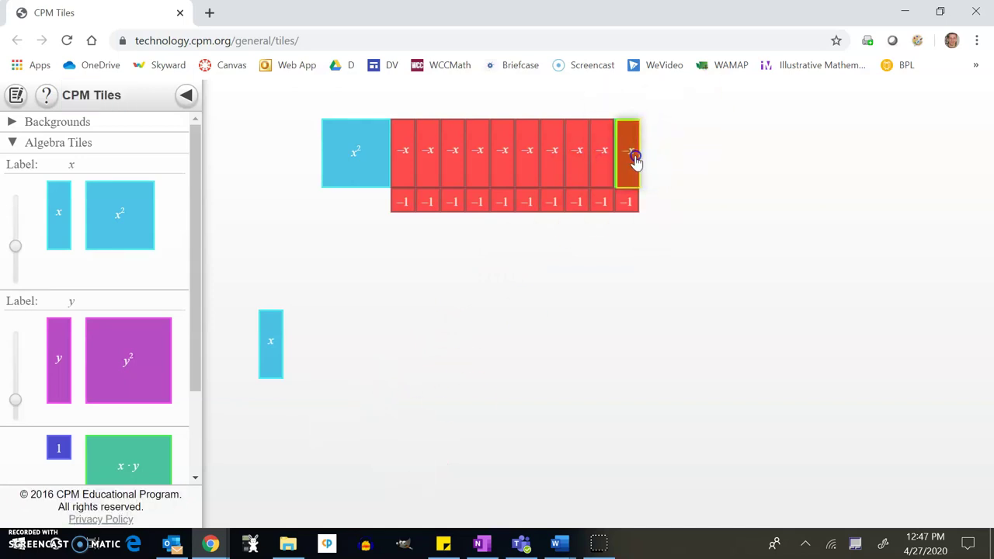
Turn the leftover x tile horizontal and fit it beneath the x² tile to complete the rectangle.
double_click(350, 348)
left_click(271, 344)
left_click(273, 347)
left_click_drag(271, 344, 360, 208)
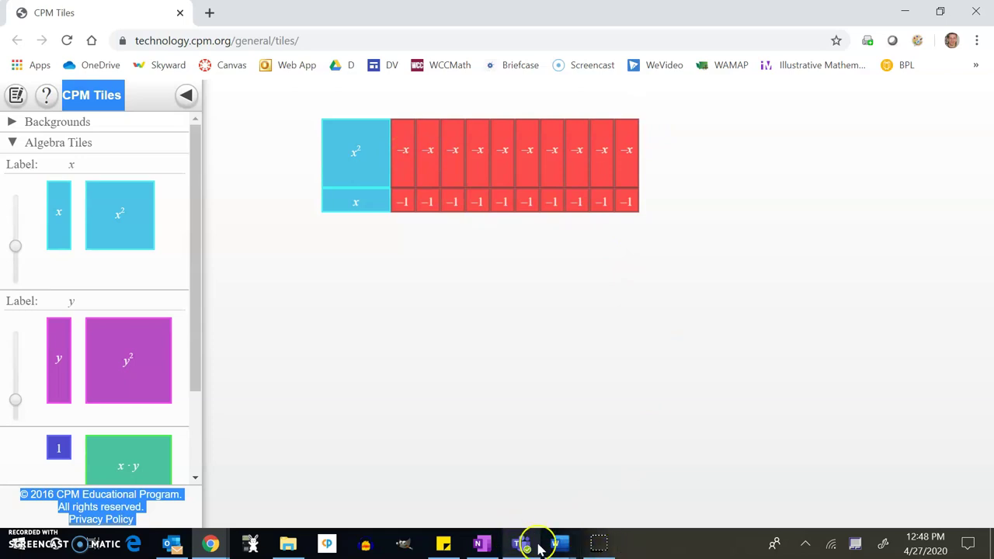
Capture the completed rectangle for annotation and change the sticky-note expression to x² + 3x − 10.
left_click(886, 547)
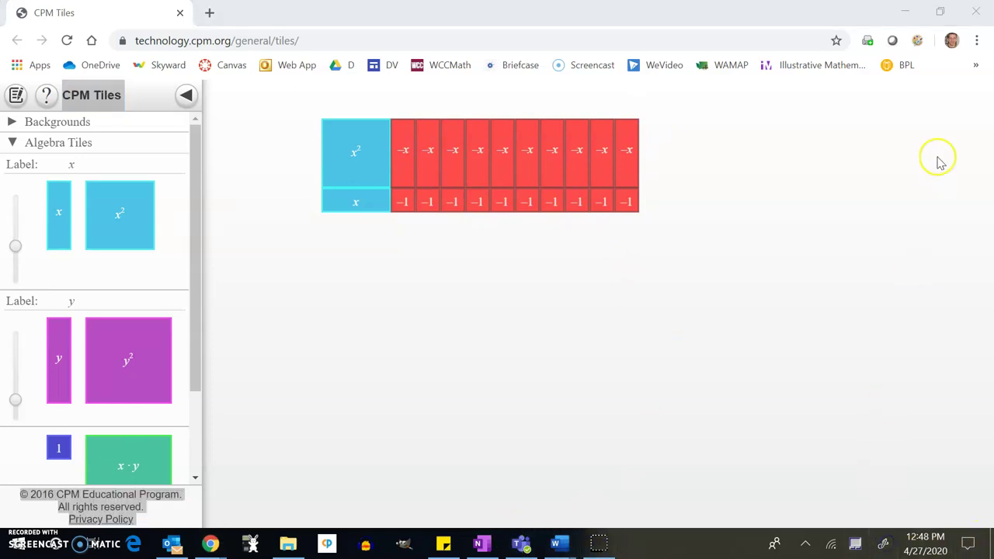
left_click(861, 292)
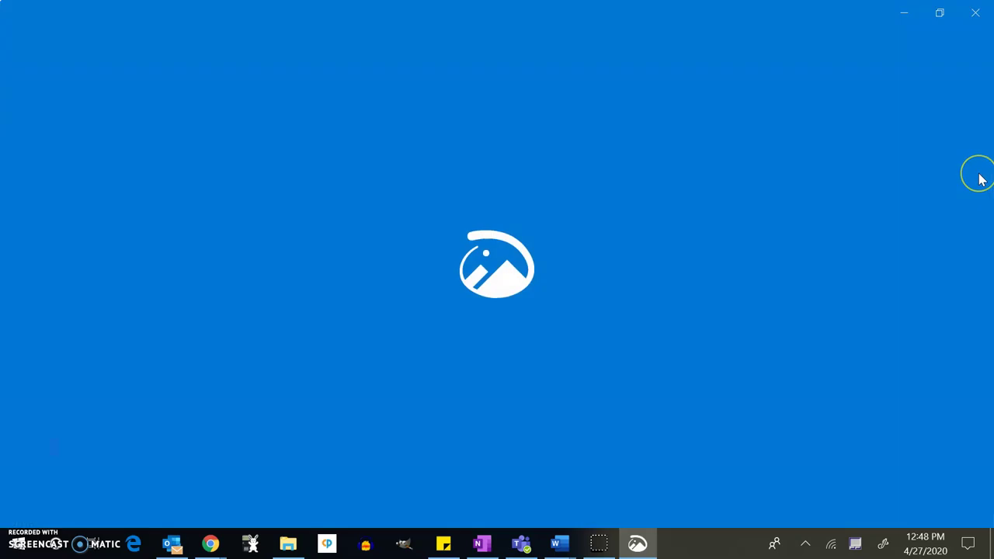
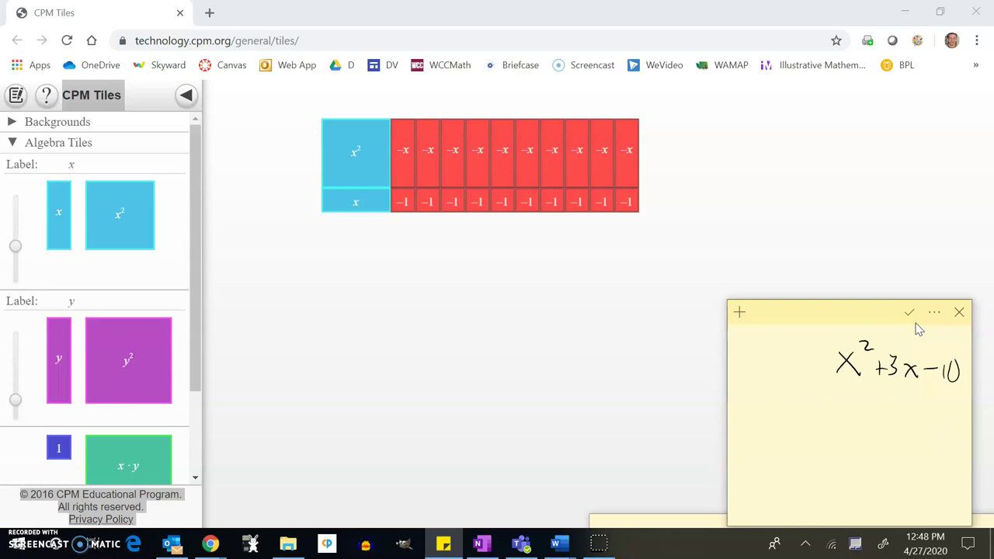
Pull the x tile and the two −x tiles nearest the x² tile out below the rectangle.
left_click_drag(366, 207, 357, 323)
left_click_drag(401, 180, 423, 350)
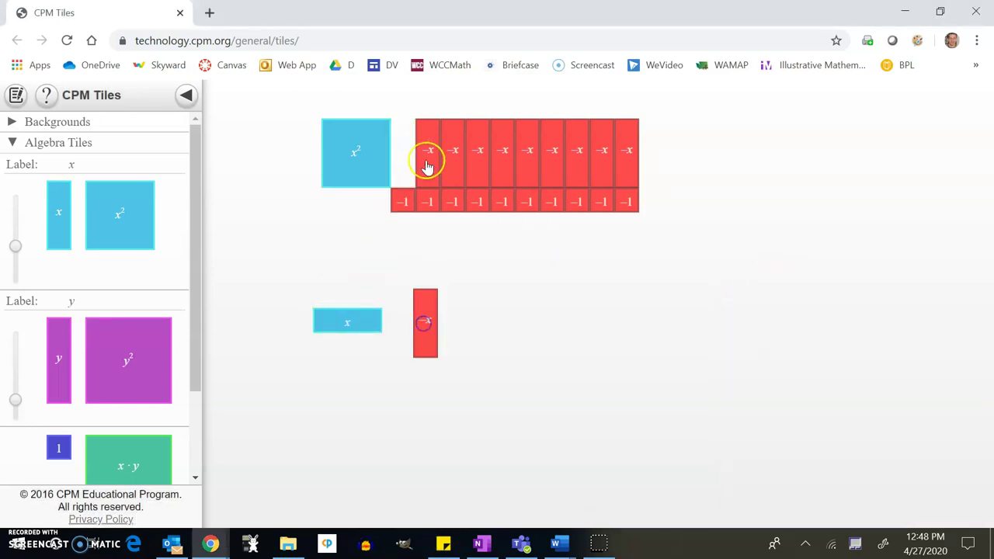
left_click_drag(428, 164, 476, 406)
Remove the remaining eight −x tiles above the row of −1 tiles from the workspace.
left_click_drag(626, 160, 54, 288)
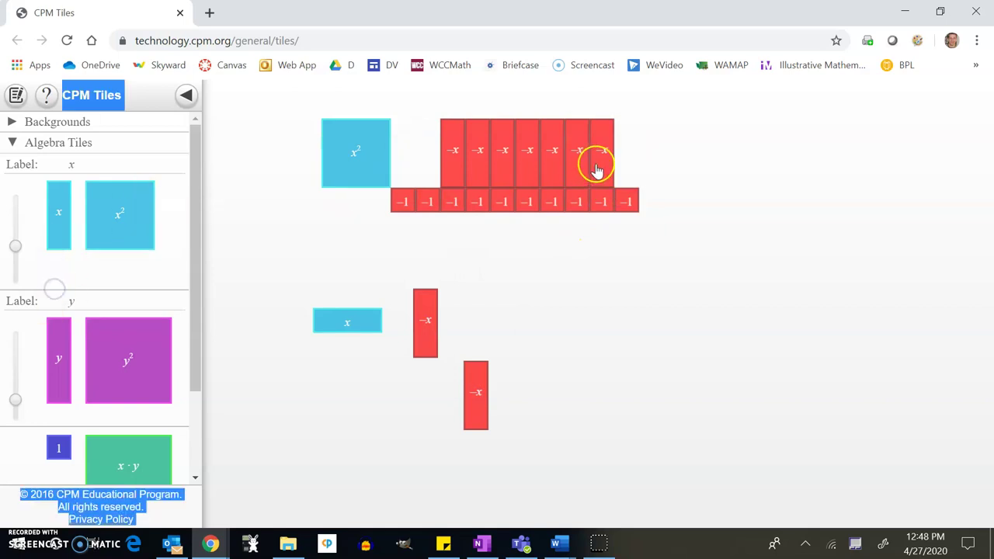
left_click_drag(595, 162, 18, 248)
left_click_drag(587, 153, 404, 209)
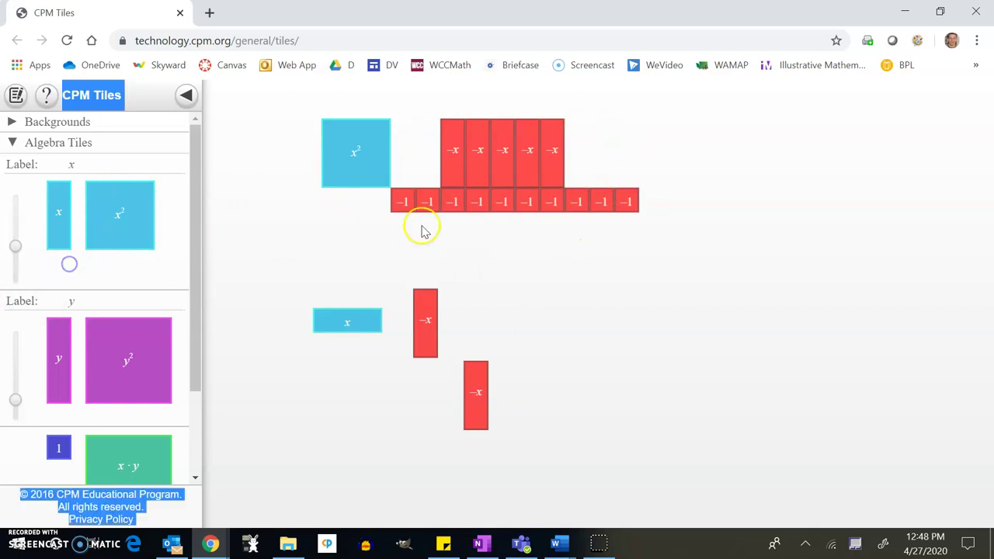
left_click_drag(555, 156, 19, 248)
left_click_drag(521, 160, 70, 233)
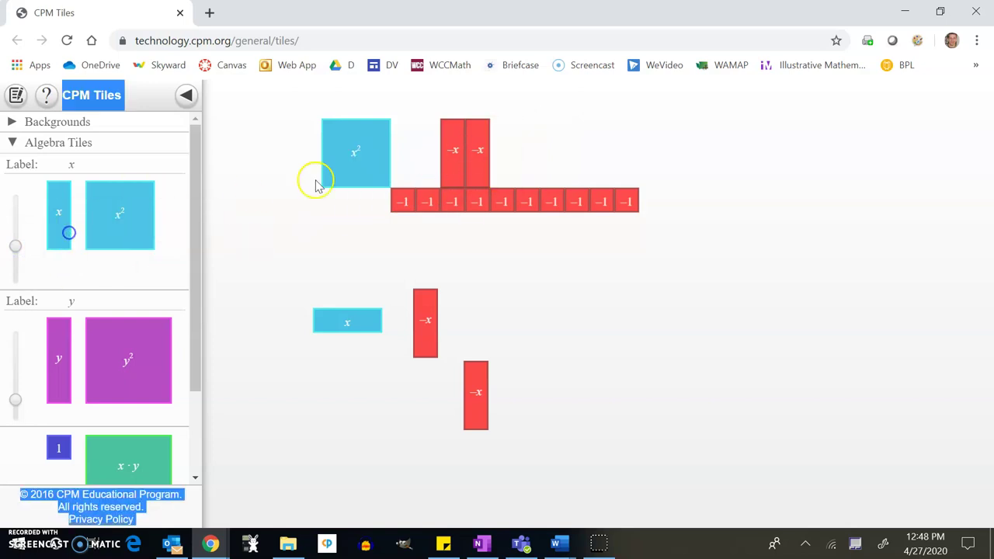
left_click_drag(466, 151, 68, 253)
Turn both loose −x tiles into horizontal positive x tiles and gather them near the other x tile.
left_click(426, 324)
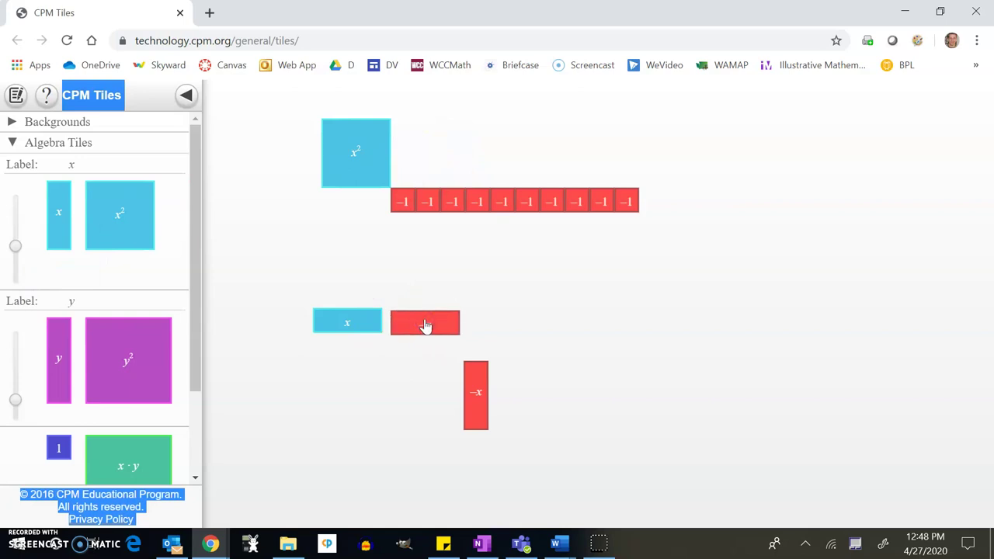
left_click(426, 325)
left_click(472, 391)
left_click(472, 396)
left_click_drag(466, 396, 379, 362)
Write the factor pairs 1×10 and 2×5 on the sticky note and regroup the −1 tiles into two rows of five.
left_click(444, 543)
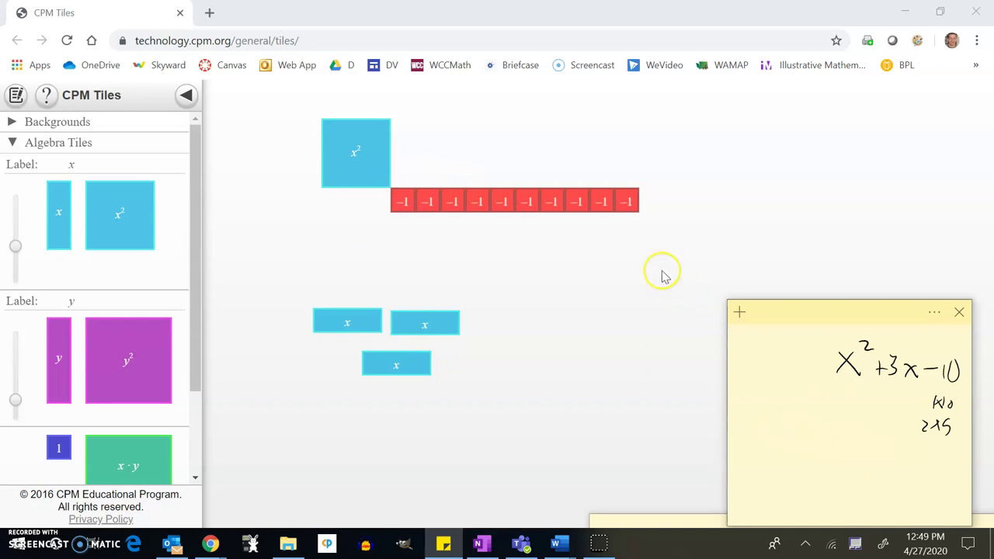
mouse_move(464, 204)
left_mouse_down()
mouse_move(422, 200)
mouse_move(456, 210)
left_mouse_up()
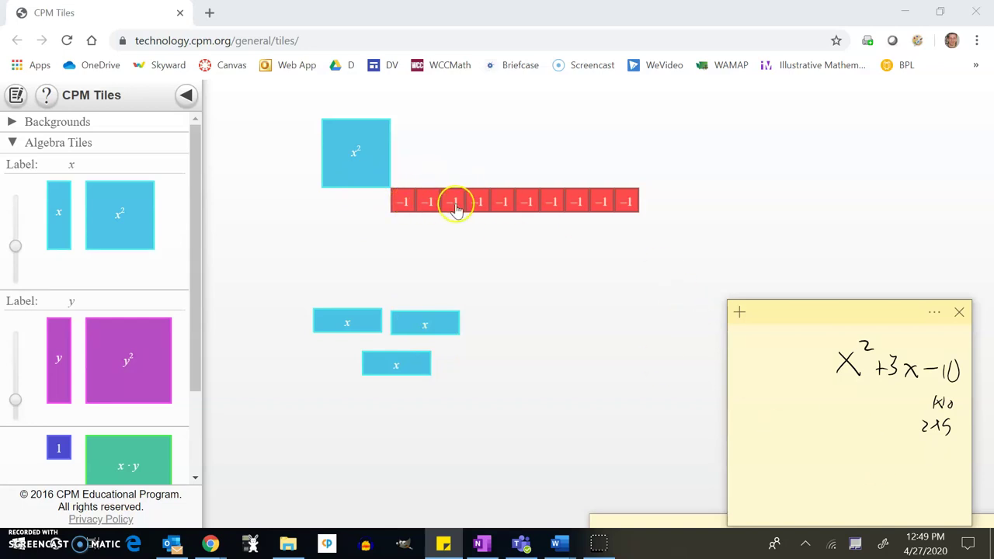
left_click_drag(665, 170, 532, 238)
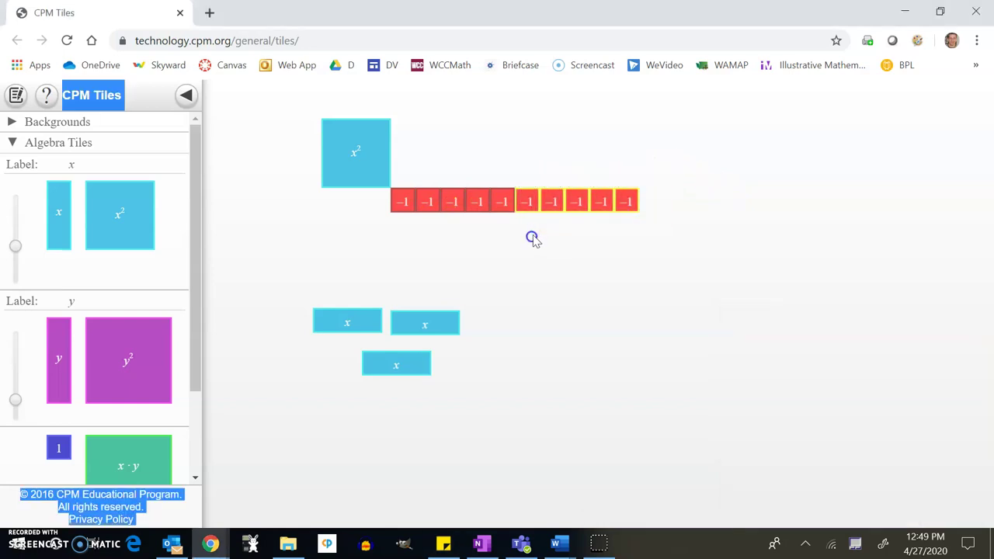
left_click_drag(555, 205, 428, 225)
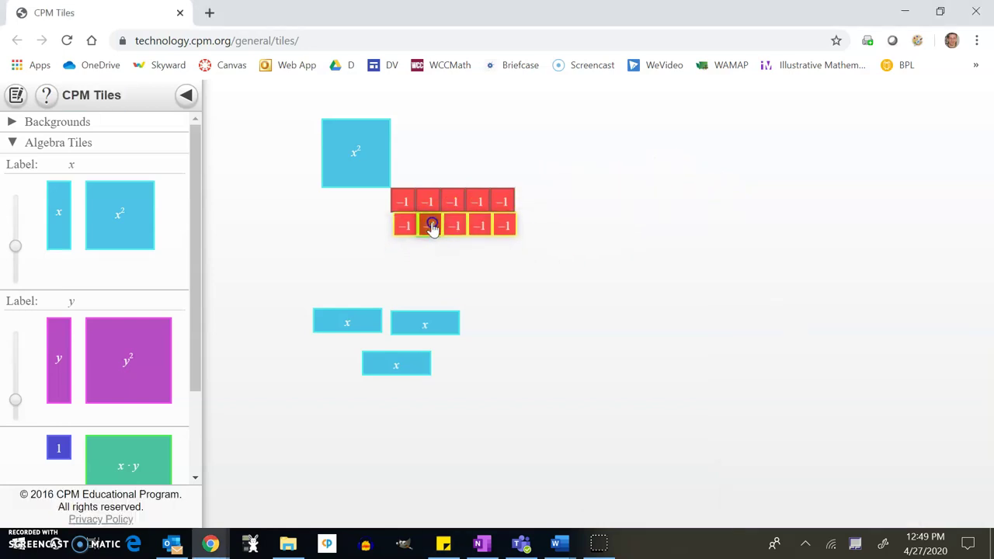
Turn the three x tiles upright and line them up side by side below the −1 block.
left_click(429, 323)
left_click(432, 327)
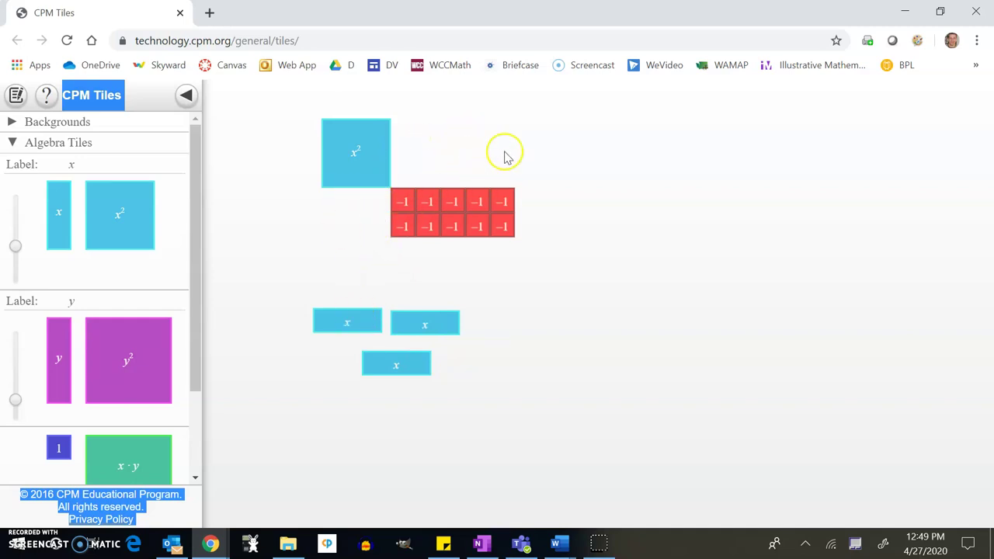
left_click(451, 317)
left_click(350, 324)
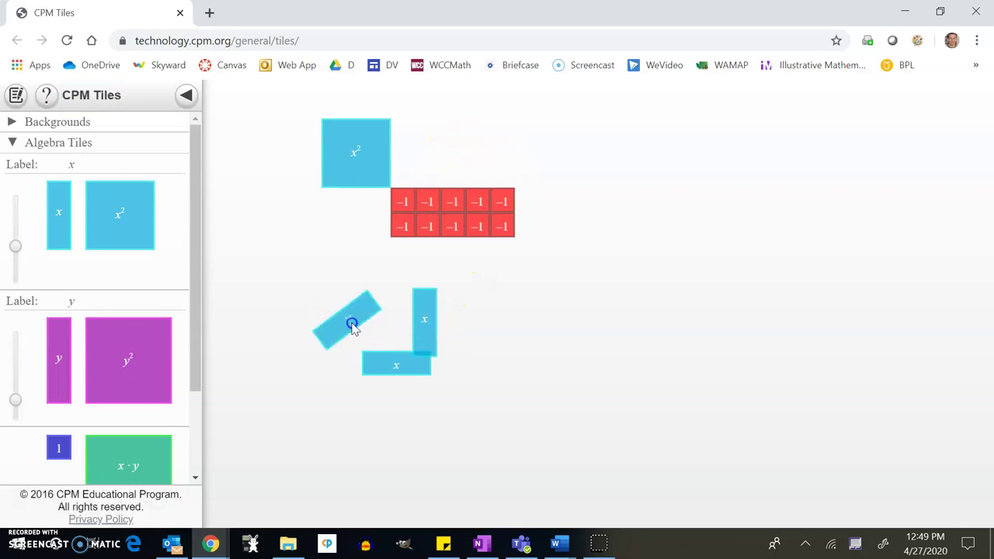
left_click_drag(392, 372, 459, 328)
left_click_drag(350, 324, 381, 324)
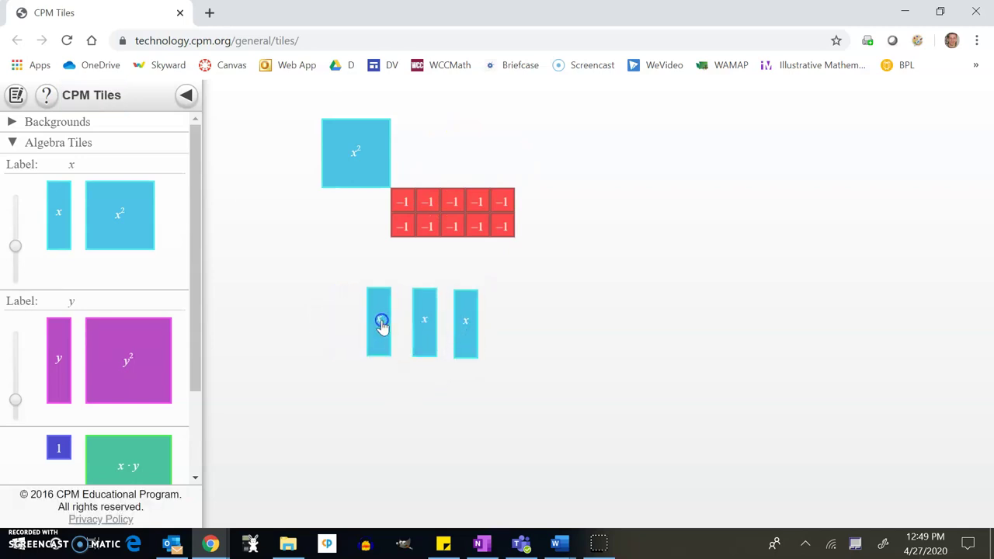
Add two zero pairs, each one x tile and one −x tile, beside the three upright x tiles.
left_click_drag(58, 222, 321, 332)
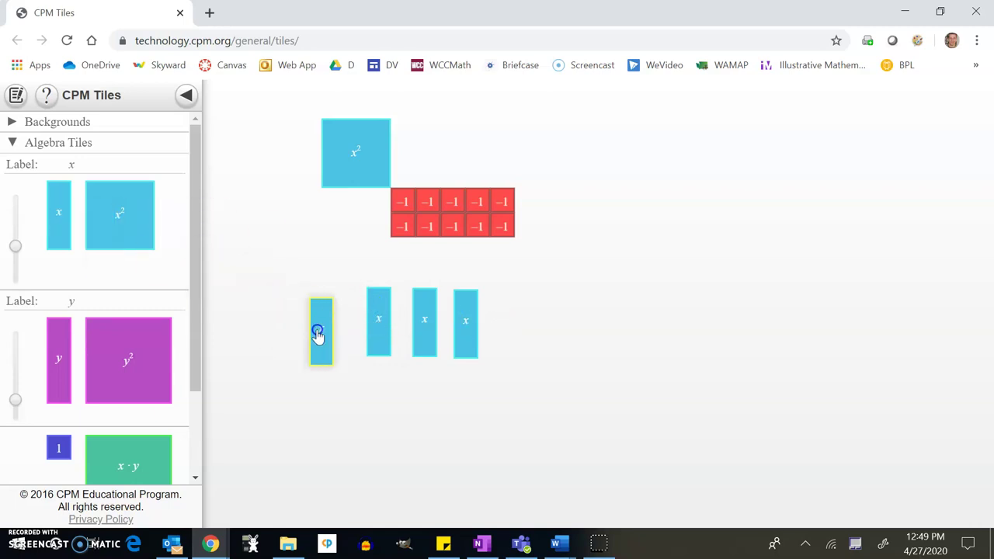
left_click_drag(43, 218, 296, 336)
left_click(296, 335)
left_click(295, 335)
left_click(295, 335)
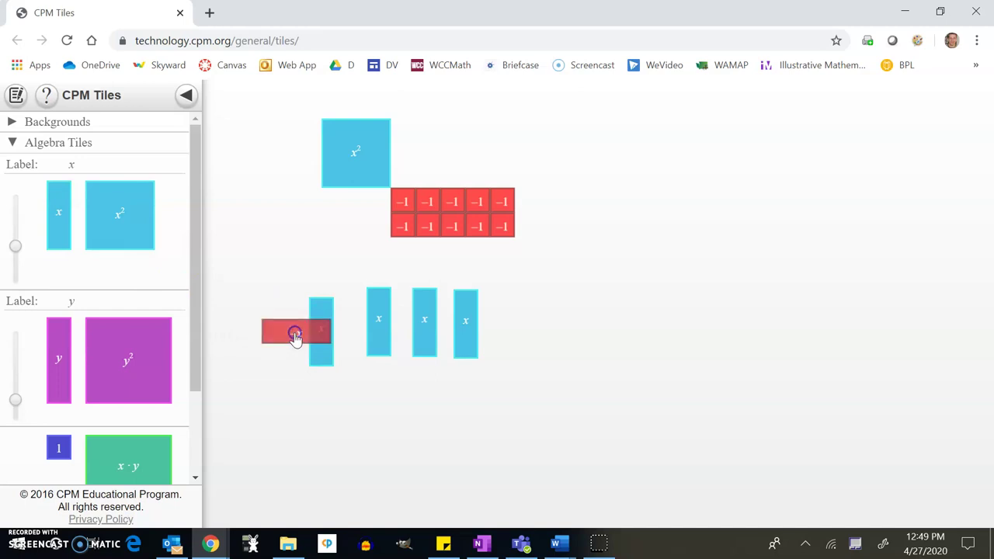
left_click(295, 339)
left_click_drag(61, 216, 321, 404)
left_click_drag(58, 225, 286, 417)
left_click(296, 417)
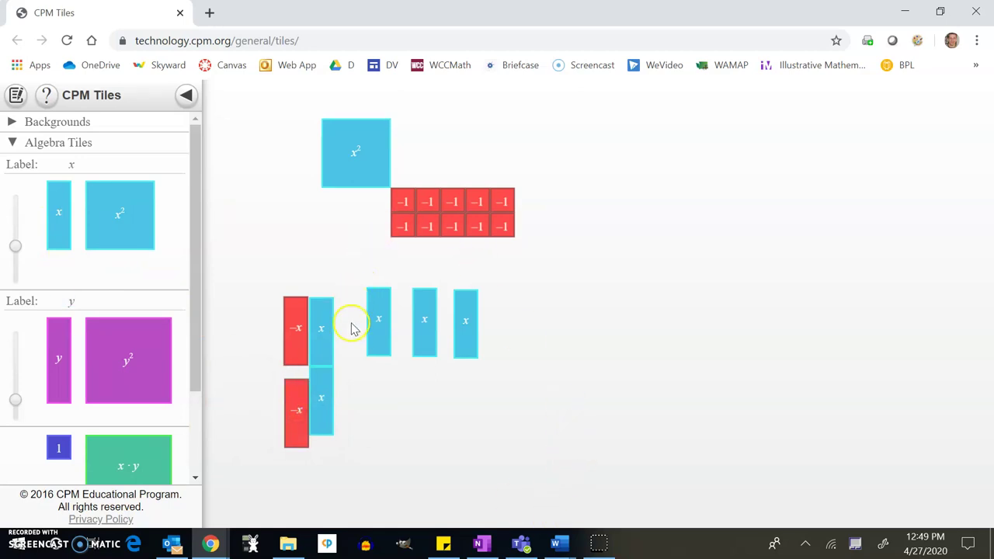
Lay the two −x tiles horizontally under the x² tile, against the left side of the −1 block.
left_click_drag(295, 331, 348, 223)
left_click(297, 419)
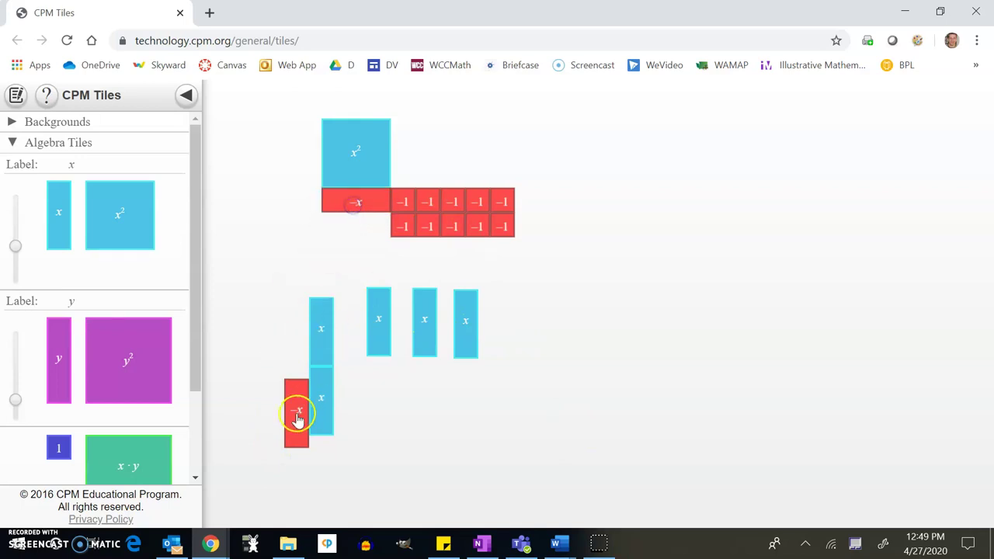
left_click_drag(297, 417, 359, 232)
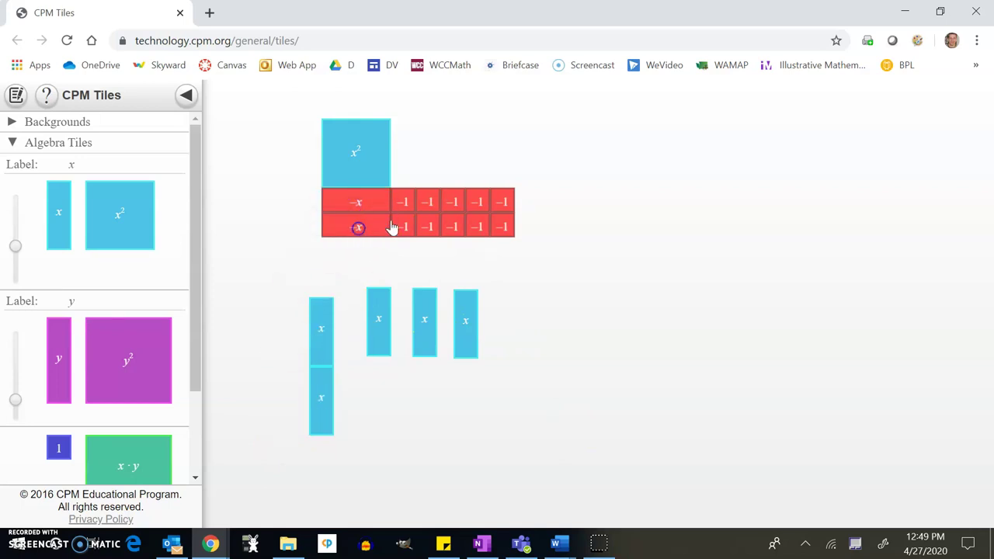
Place the five x tiles upright side by side above the −1 block to complete the rectangle.
left_click_drag(316, 353, 398, 175)
left_click(389, 226)
left_click_drag(384, 319, 425, 146)
left_click_drag(420, 334, 455, 174)
left_click_drag(471, 306, 481, 148)
left_click_drag(309, 419, 501, 169)
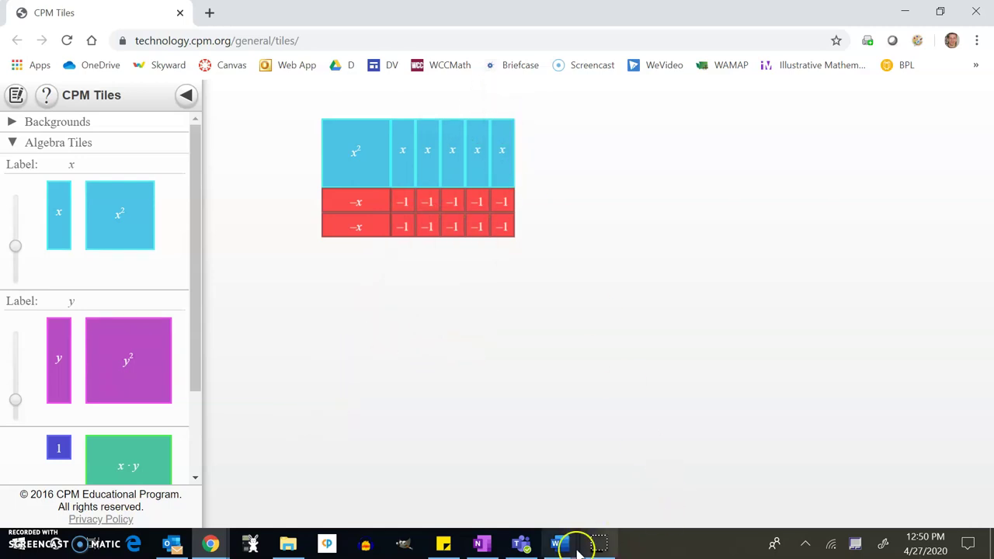
Snip the screen, label the rectangle's sides x, +5 and x, −2 with the factored form (x+5)(x−2), and close the snip.
left_click(883, 543)
left_click(867, 303)
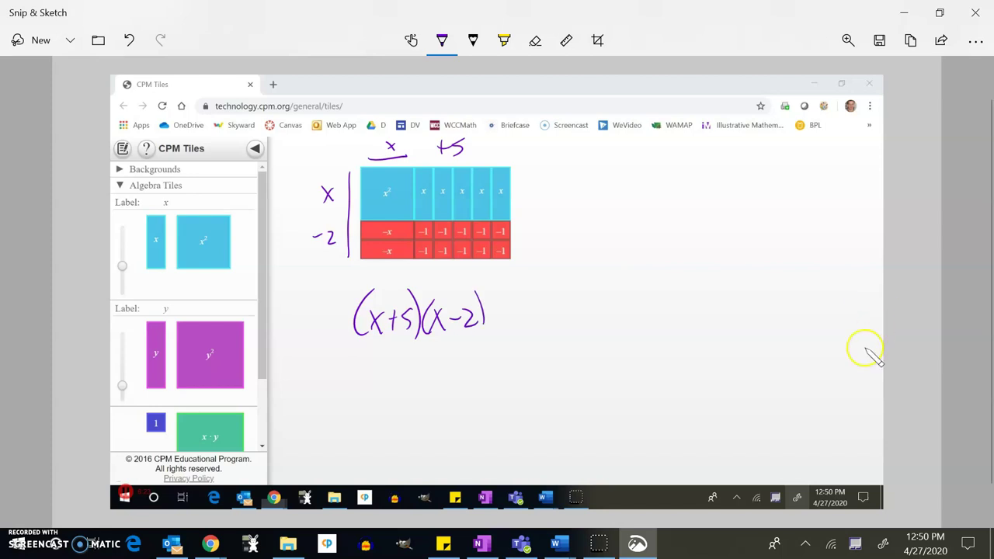
left_click(975, 11)
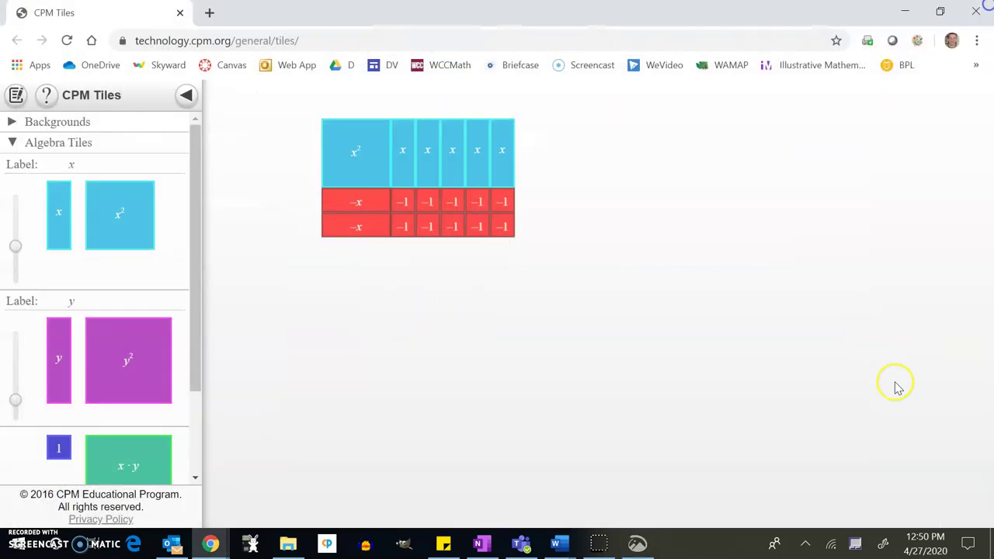
Clear the factor pairs from the sticky note and rewrite its expression as x² + 0x − 9.
left_click(443, 544)
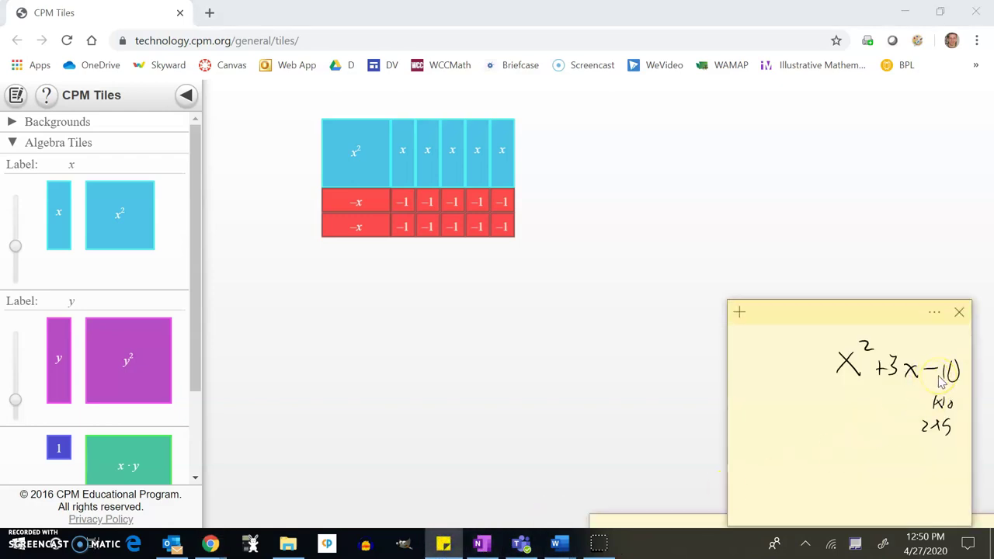
key("alt+Tab")
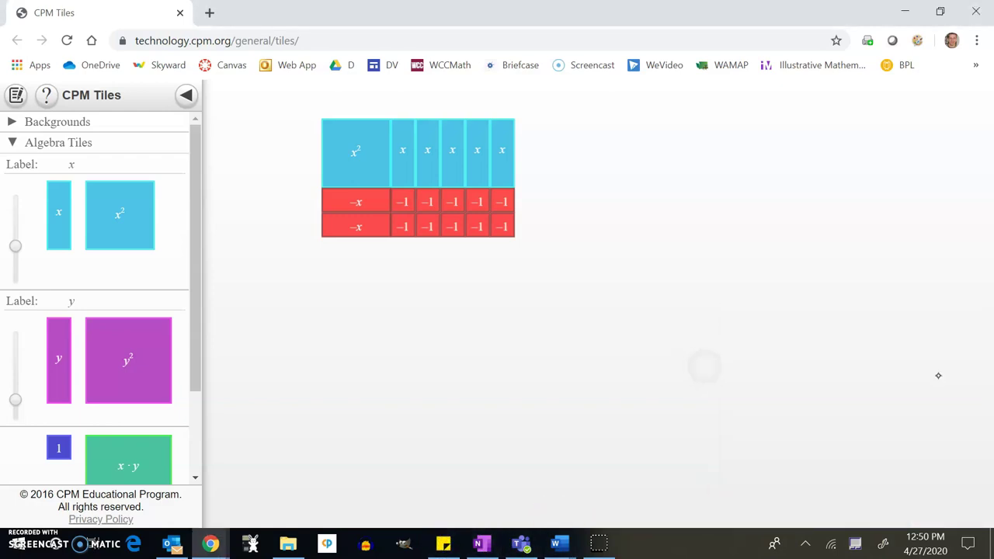
left_click(443, 543)
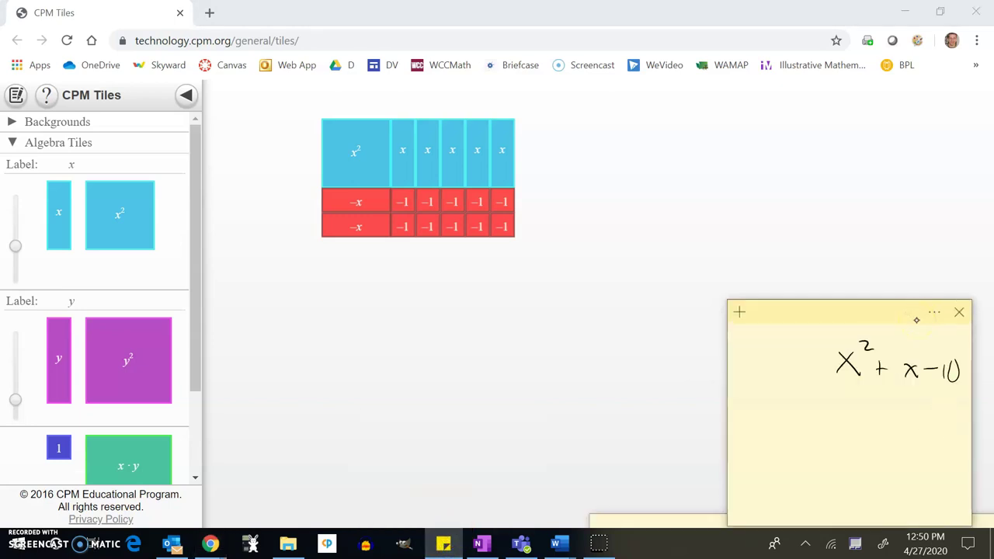
key("alt+Tab")
left_click(443, 541)
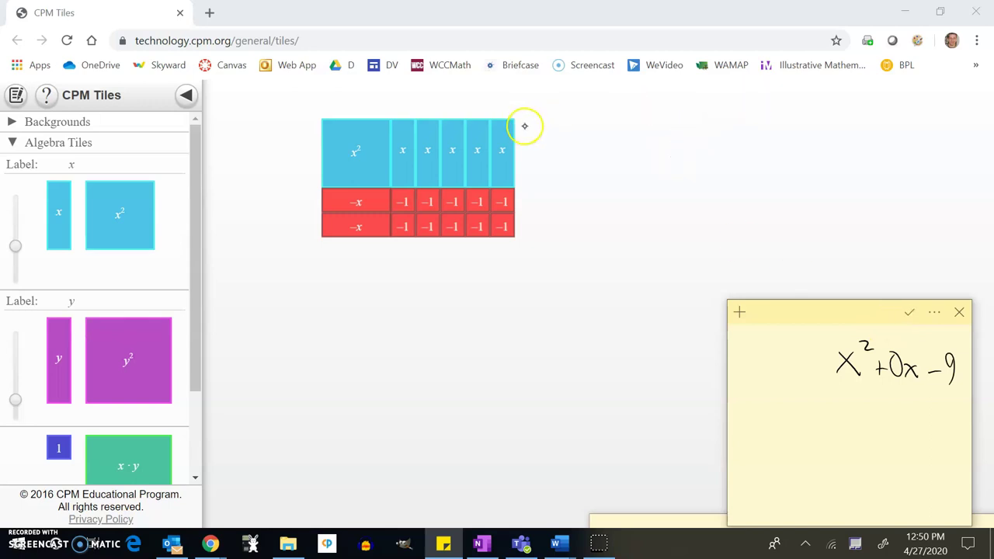
Remove the five x tiles, both −x tiles and one −1 tile from the workspace.
left_click_drag(502, 149, 55, 214)
left_click_drag(414, 160, 138, 244)
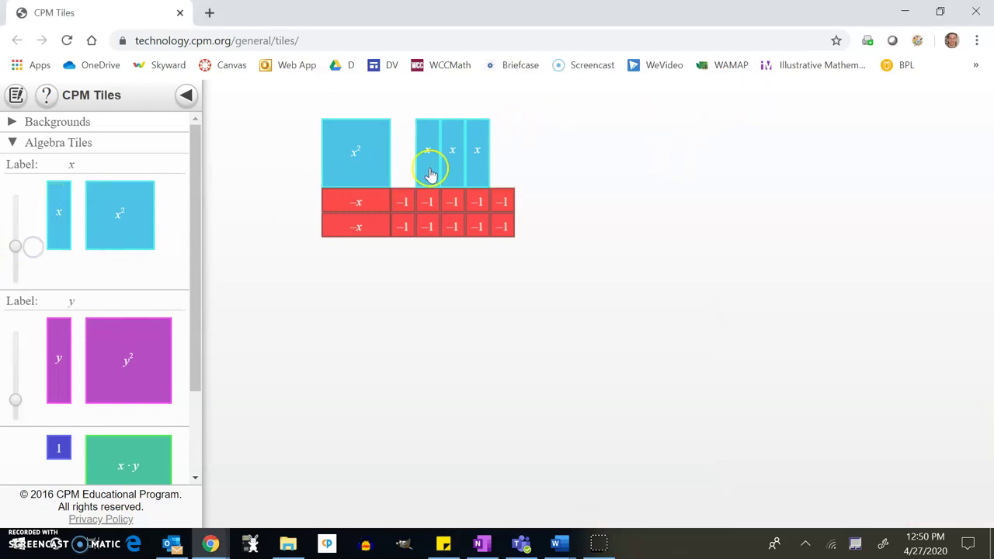
left_click_drag(431, 175, 36, 225)
left_click_drag(461, 178, 100, 228)
left_click_drag(477, 156, 26, 243)
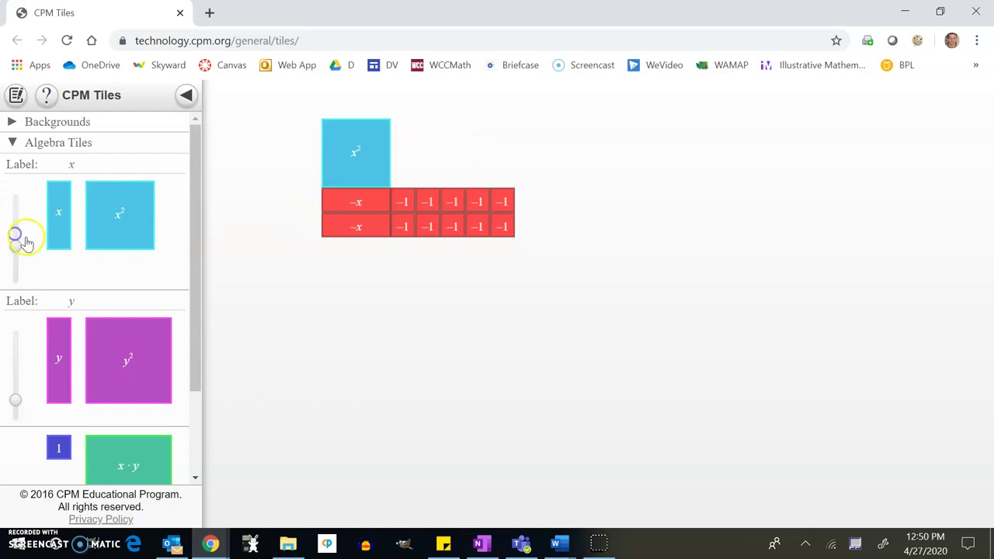
left_click_drag(359, 226, 23, 253)
left_click_drag(342, 208, 31, 233)
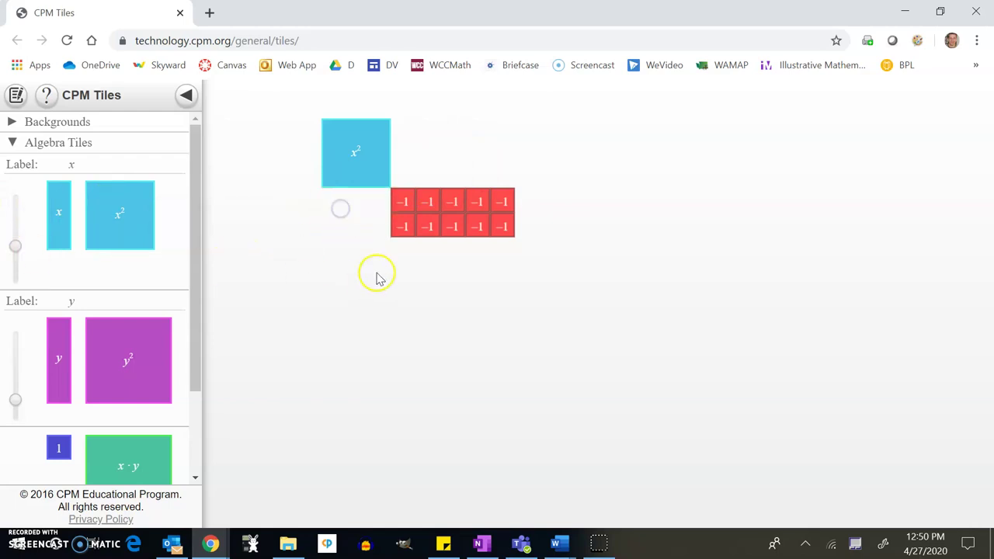
left_click_drag(401, 224, 133, 246)
Move the x² tile aside and write the factor pairs 1×9 and 3×3 on the sticky note.
left_click_drag(362, 180, 333, 200)
left_click(447, 547)
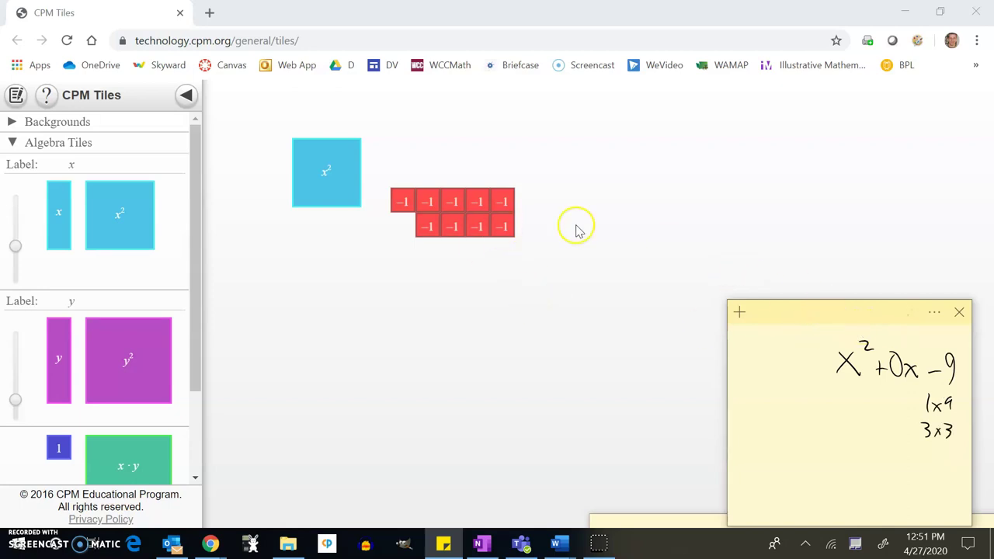
left_click(522, 247)
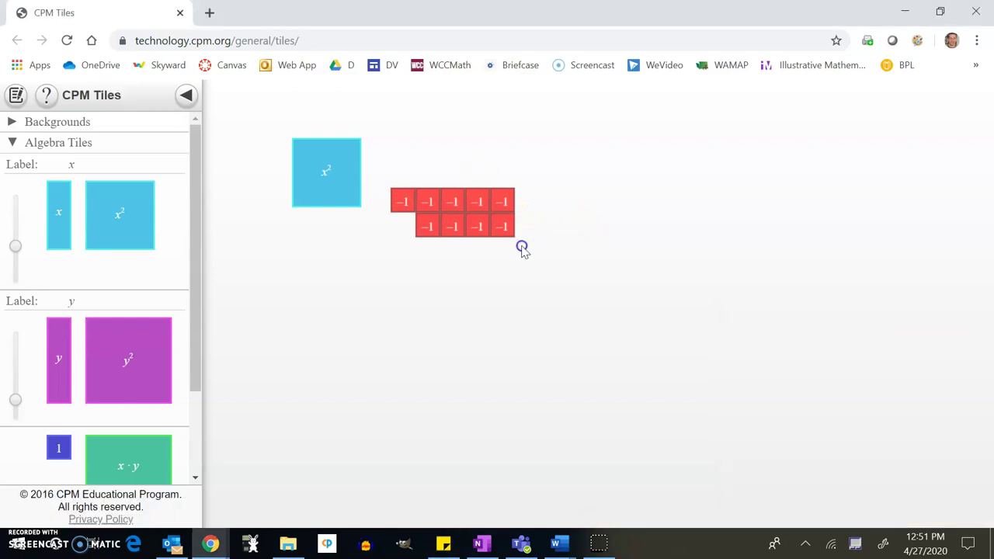
Arrange the nine −1 tiles in a 3-by-3 square and join the x² tile to its upper-left corner.
left_click_drag(525, 186, 399, 231)
left_click(542, 183)
left_click(497, 225)
left_click_drag(481, 231, 436, 257)
left_click_drag(505, 202, 455, 250)
left_click_drag(346, 155, 376, 155)
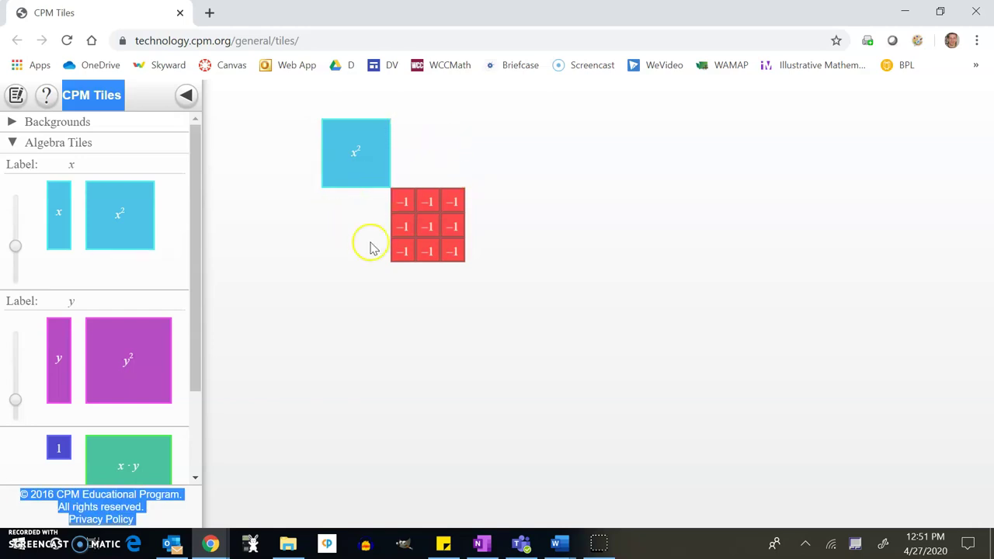
Add three zero pairs, made of three x tiles and three −x tiles, below the x² tile.
left_click_drag(67, 233, 359, 394)
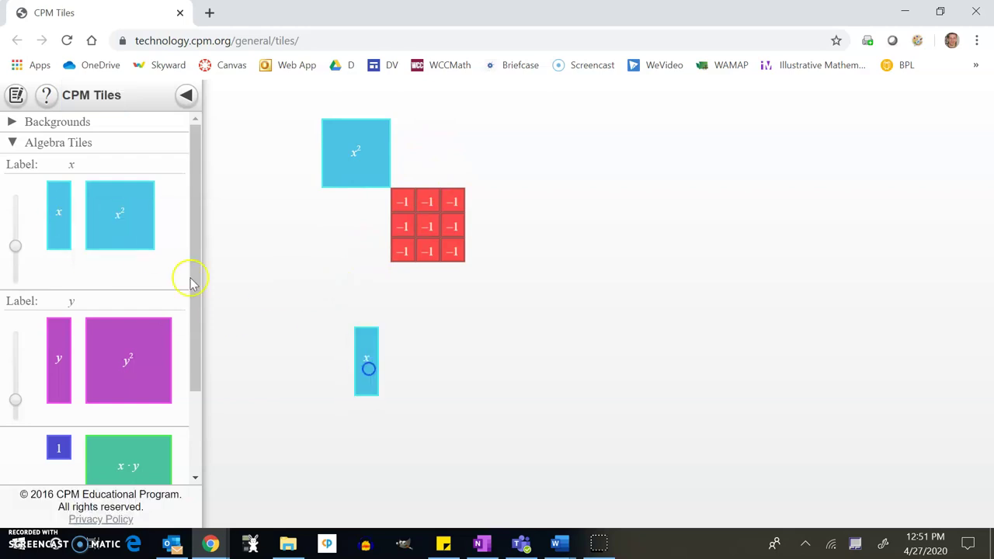
left_click_drag(75, 231, 331, 346)
double_click(329, 351)
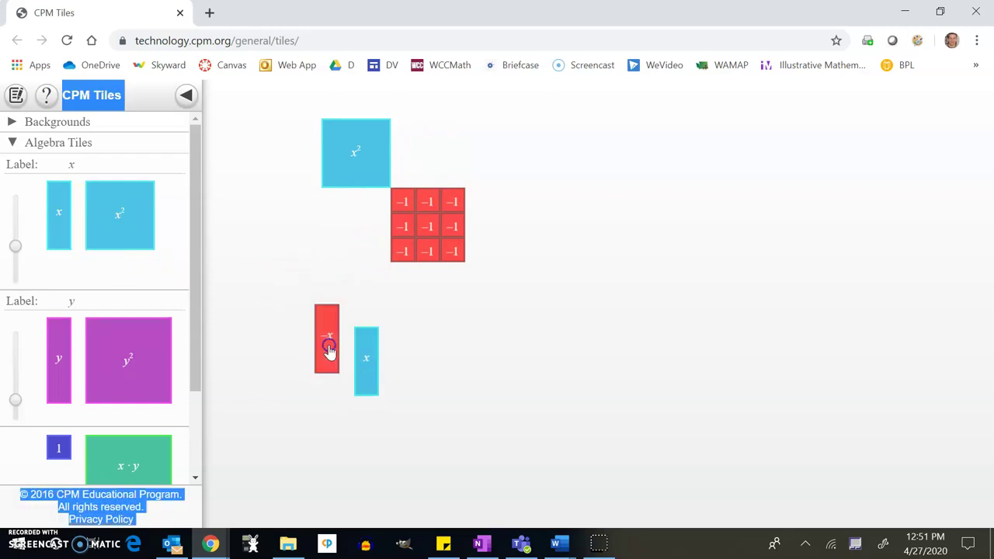
left_click_drag(62, 217, 359, 443)
left_click_drag(75, 243, 315, 452)
double_click(314, 452)
left_click_drag(60, 216, 309, 266)
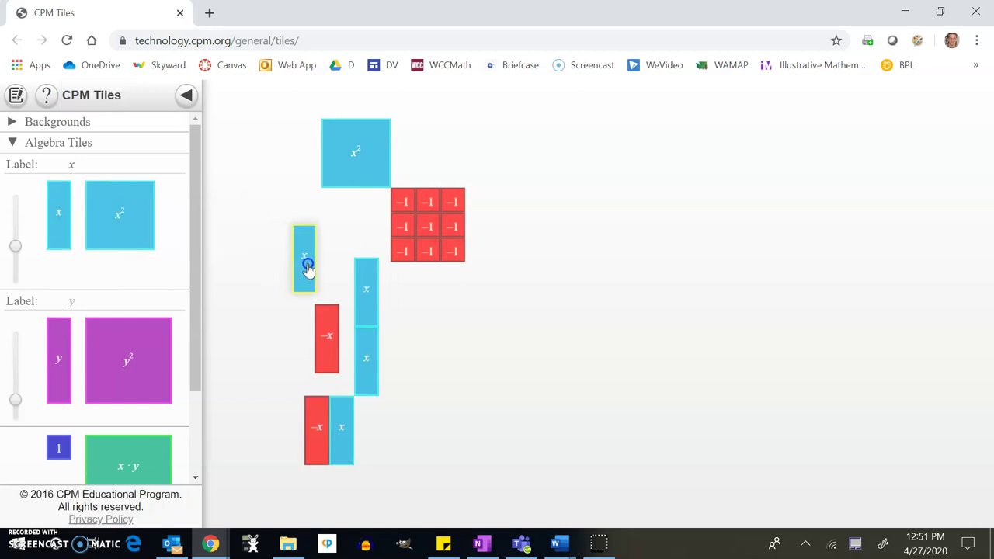
double_click(311, 267)
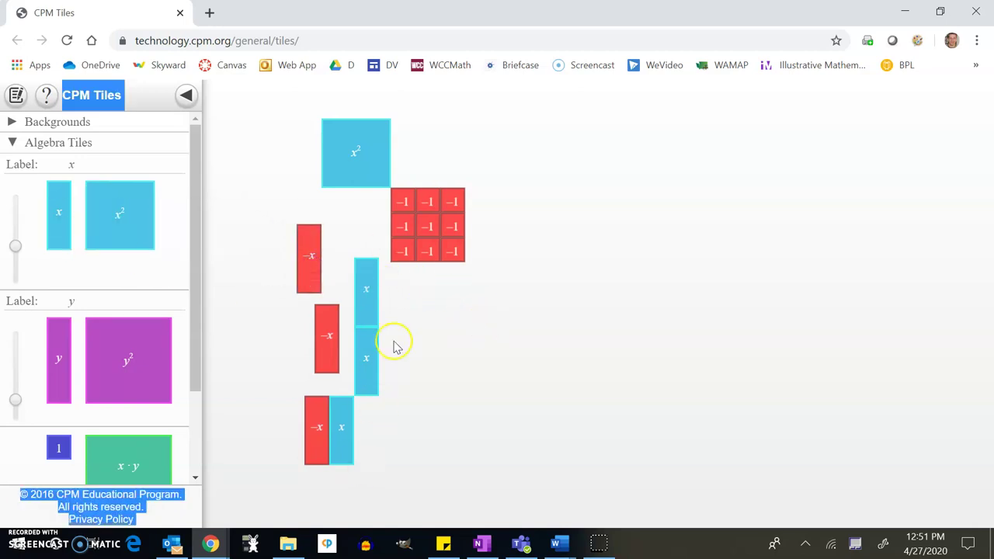
Complete the rectangle with three upright x tiles above the −1 square and three horizontal −x tiles to its left.
left_click_drag(370, 306, 406, 163)
left_click_drag(364, 357, 426, 152)
left_click_drag(347, 433, 461, 150)
left_click_drag(303, 264, 355, 204)
left_click_drag(316, 349, 362, 229)
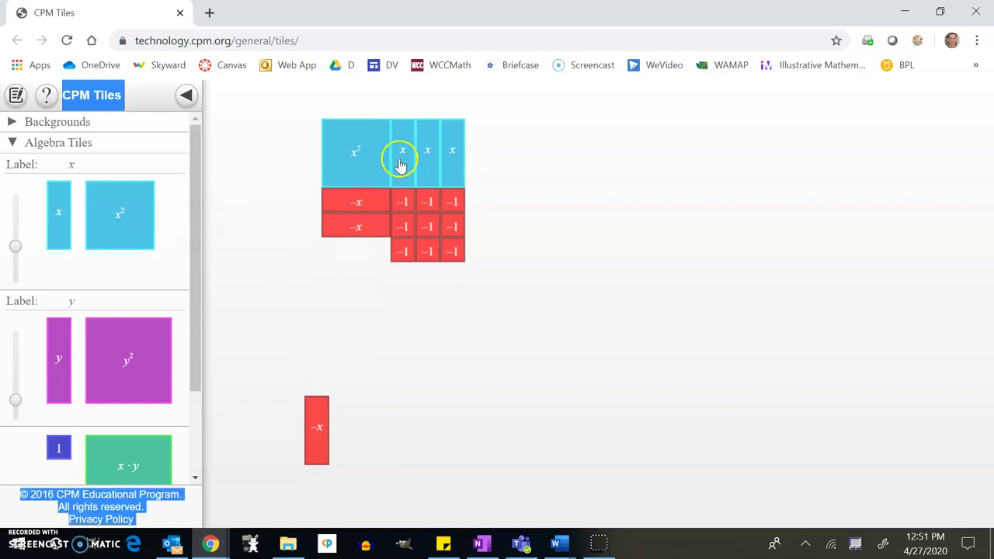
left_click_drag(318, 440, 365, 295)
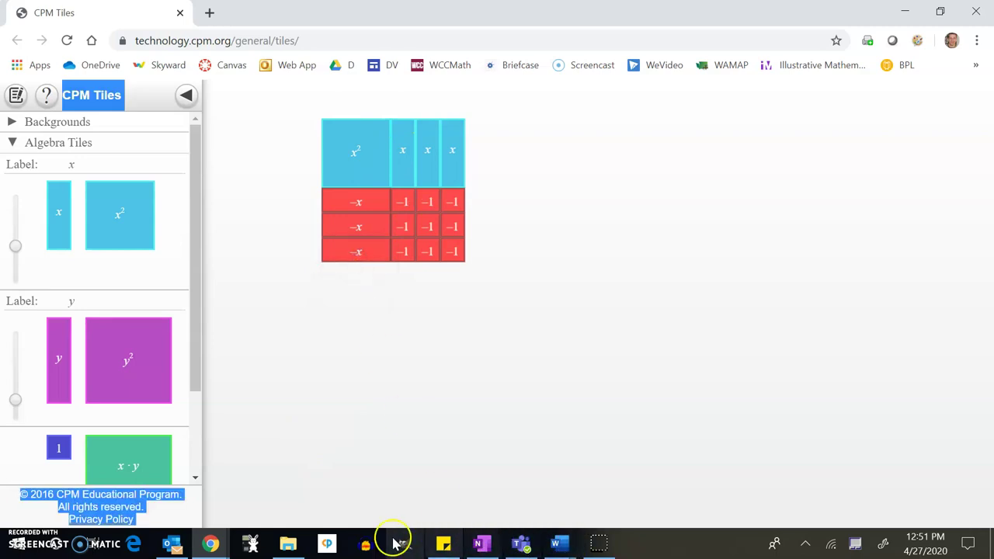
Snip the screen and handwrite the side labels x and 3 above the rectangle, x and −3 to its left.
left_click(882, 546)
left_click(832, 288)
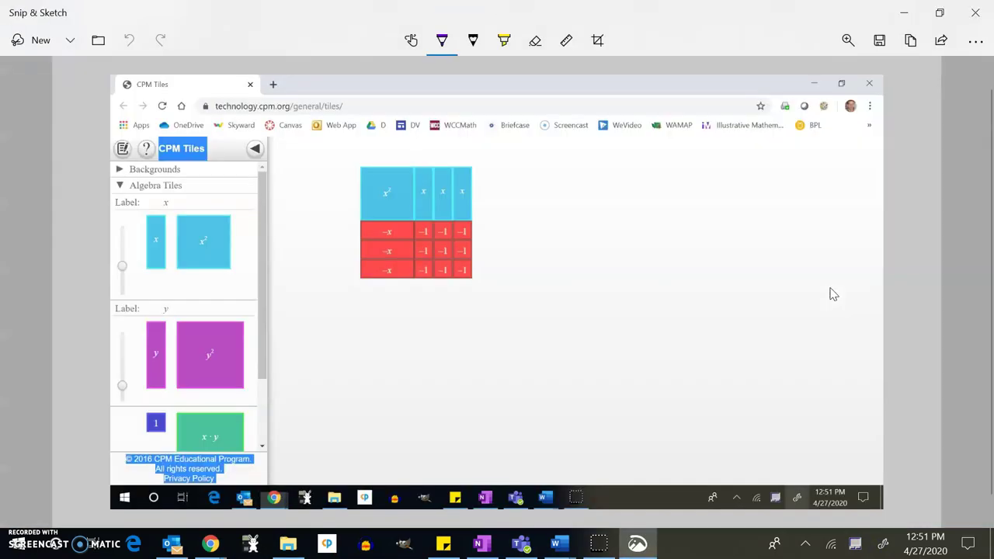
left_click_drag(354, 173, 353, 280)
left_click_drag(315, 183, 332, 206)
left_click_drag(332, 183, 316, 207)
left_click_drag(312, 241, 325, 240)
left_click_drag(327, 233, 329, 256)
left_click_drag(380, 146, 393, 161)
left_click_drag(393, 146, 381, 162)
left_click_drag(440, 146, 437, 163)
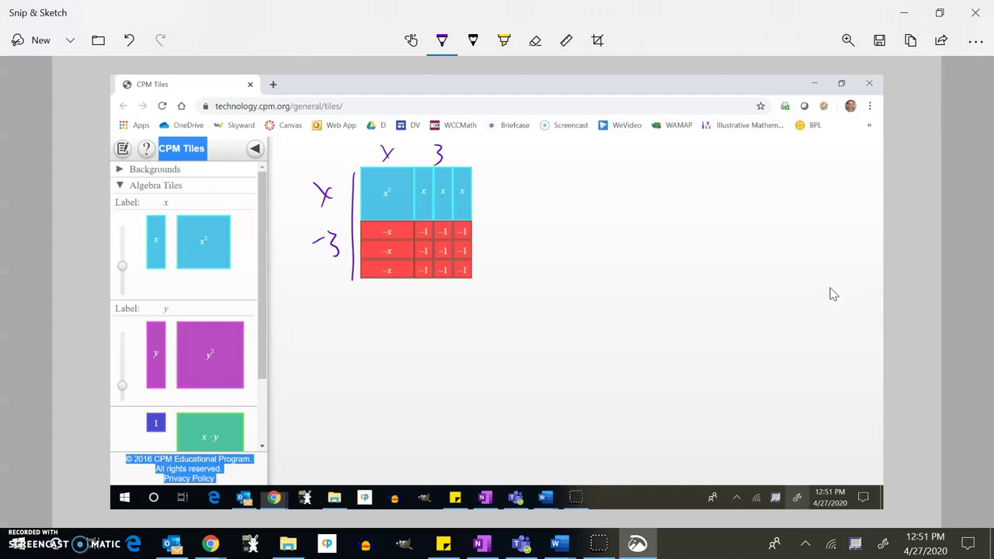
Write the factored form (x+3)(x−3) beneath the rectangle and add a plus sign to the 3 above it.
mouse_move(366, 300)
left_mouse_down()
mouse_move(361, 332)
mouse_move(380, 328)
left_mouse_up()
mouse_move(380, 312)
left_mouse_down()
mouse_move(370, 327)
mouse_move(393, 317)
left_mouse_up()
left_click_drag(388, 312, 388, 326)
left_click_drag(398, 309, 399, 329)
mouse_move(410, 300)
left_mouse_down()
mouse_move(412, 337)
mouse_move(422, 331)
left_mouse_up()
mouse_move(432, 313)
left_mouse_down()
mouse_move(440, 329)
mouse_move(426, 333)
left_mouse_up()
left_click_drag(446, 321, 458, 321)
mouse_move(460, 311)
left_mouse_down()
mouse_move(468, 317)
mouse_move(461, 332)
left_mouse_up()
left_click_drag(469, 301, 471, 337)
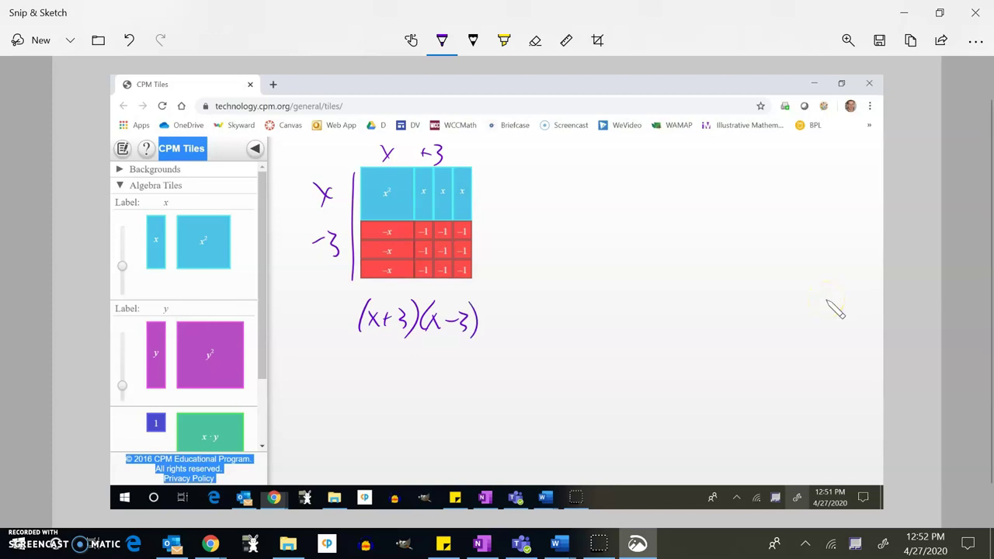
Sketch a two-by-two box beside the tiles with x² in the upper-left cell and "ones" in the lower-right cell.
mouse_move(572, 216)
left_mouse_down()
mouse_move(572, 312)
mouse_move(736, 380)
mouse_move(578, 217)
left_mouse_up()
left_click_drag(658, 236, 654, 358)
left_click_drag(557, 295, 719, 304)
left_click_drag(598, 254, 616, 275)
left_click_drag(615, 257, 599, 276)
left_click_drag(618, 238, 632, 253)
mouse_move(669, 324)
left_mouse_down()
mouse_move(665, 337)
mouse_move(699, 342)
left_mouse_up()
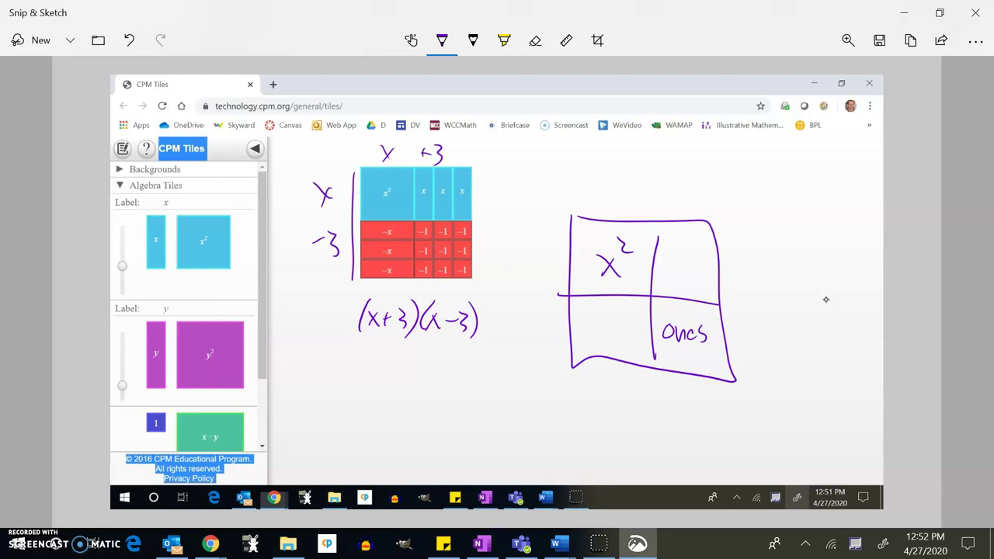
Write x in the two remaining cells, with a dividing line and the word "same" on the side facing the ones.
left_click_drag(672, 246, 688, 262)
mouse_move(688, 247)
left_mouse_down()
mouse_move(674, 264)
mouse_move(695, 274)
left_mouse_up()
left_click_drag(629, 306, 623, 360)
mouse_move(588, 319)
left_mouse_down()
mouse_move(602, 336)
mouse_move(588, 337)
left_mouse_up()
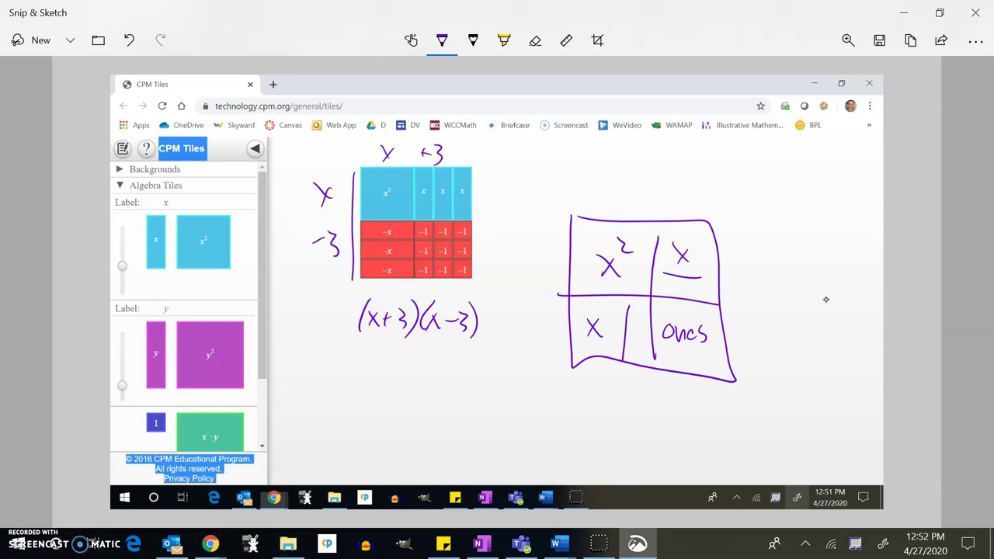
mouse_move(669, 284)
left_mouse_down()
mouse_move(673, 295)
mouse_move(710, 295)
left_mouse_up()
left_click_drag(640, 311, 626, 359)
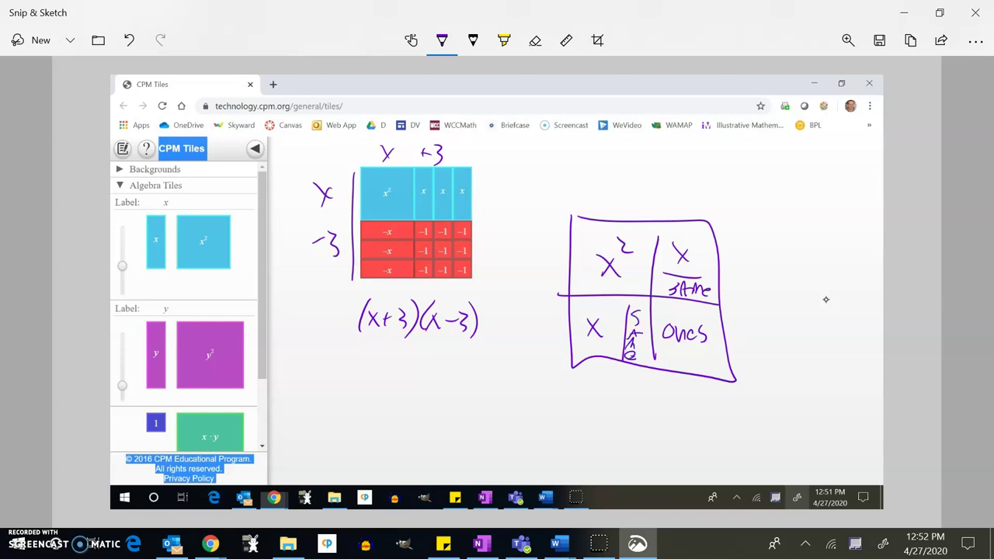